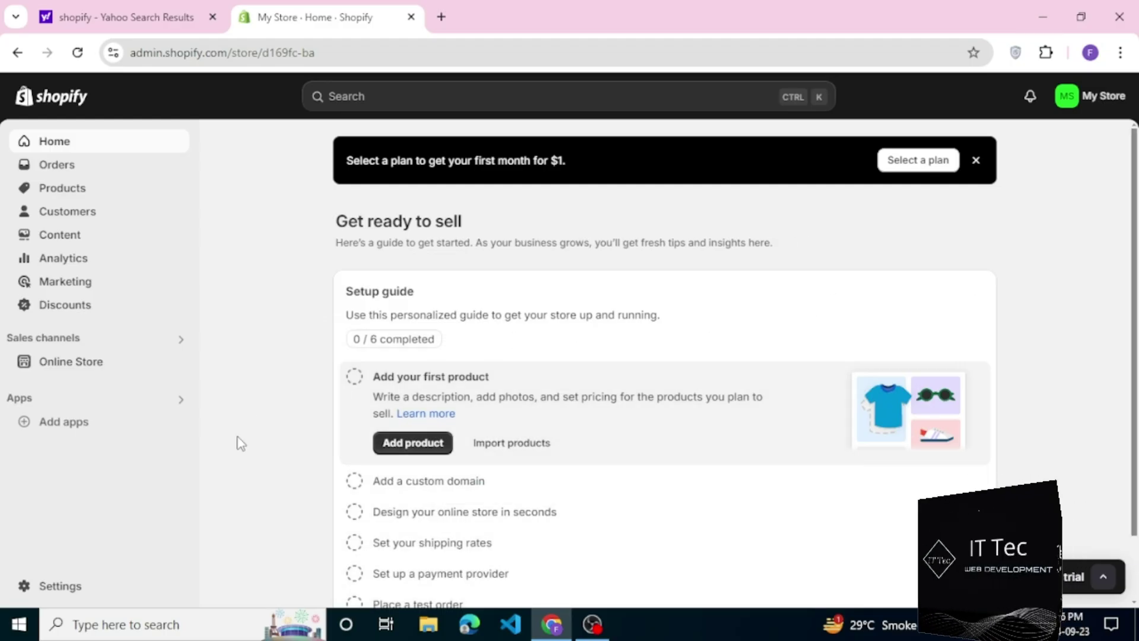
- Open the store's General settings page from Settings in the left sidebar
{"action": "left_click", "coordinate": [60, 586]}
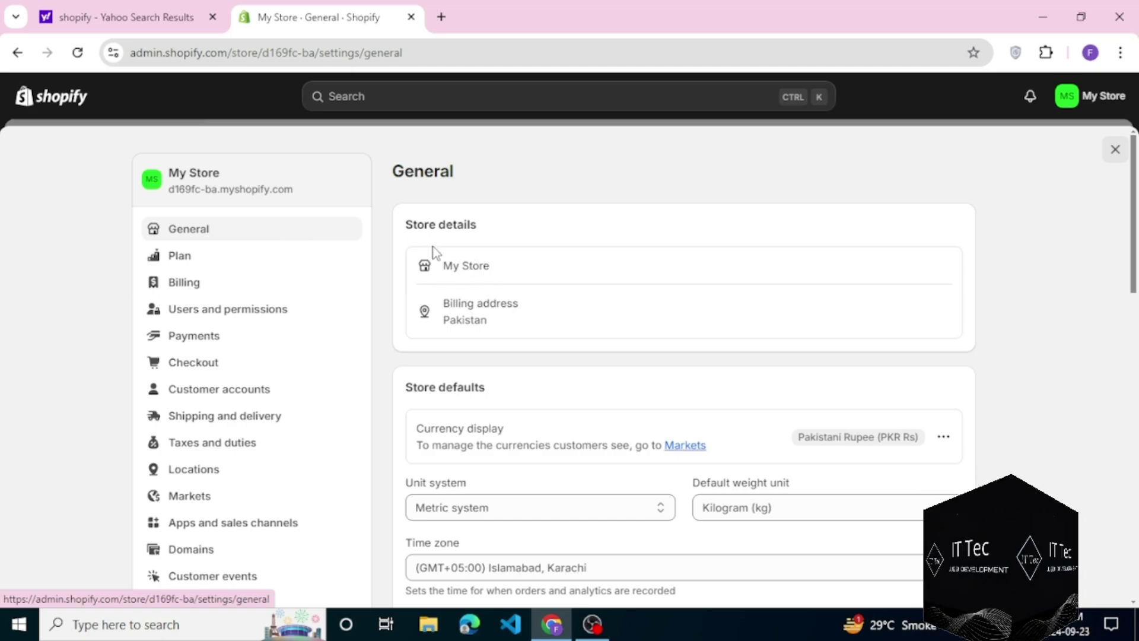
- Open the Edit profile dialog for the Store details card currently named 'My Store'
{"action": "left_click_drag", "start_coordinate": [482, 233], "coordinate": [406, 234]}
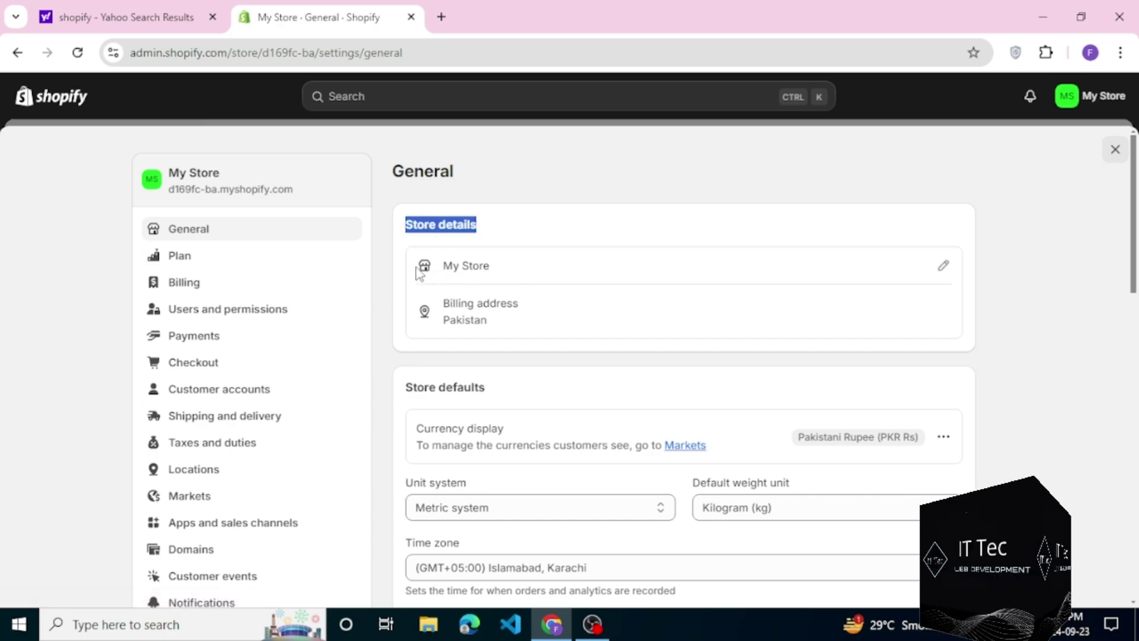
{"action": "left_click_drag", "start_coordinate": [419, 273], "coordinate": [566, 287]}
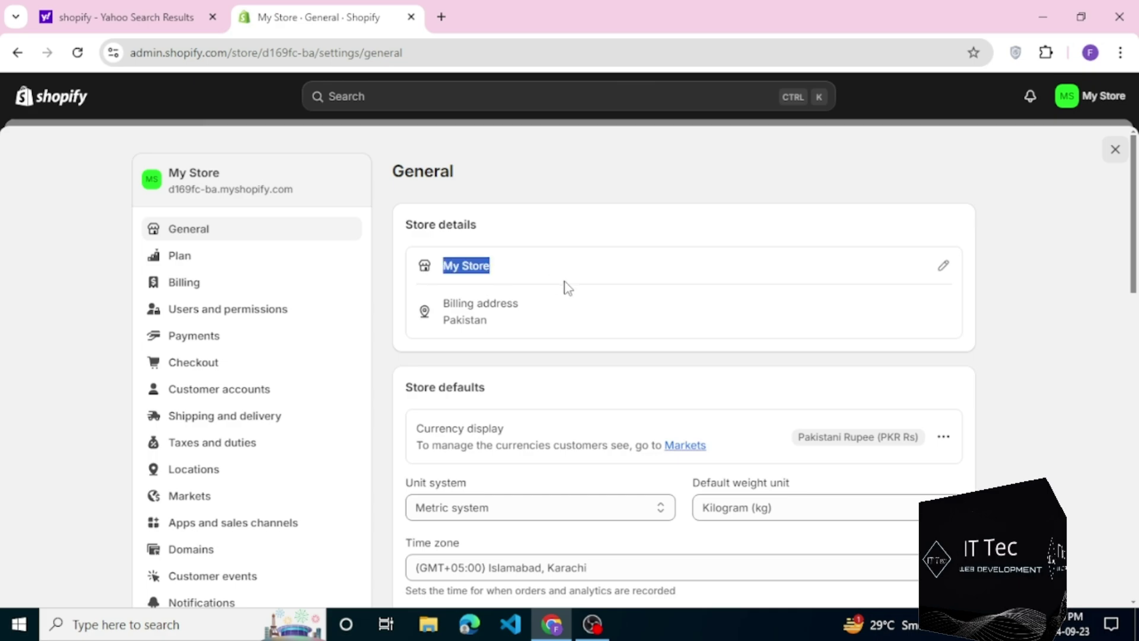
{"action": "left_click", "coordinate": [943, 268]}
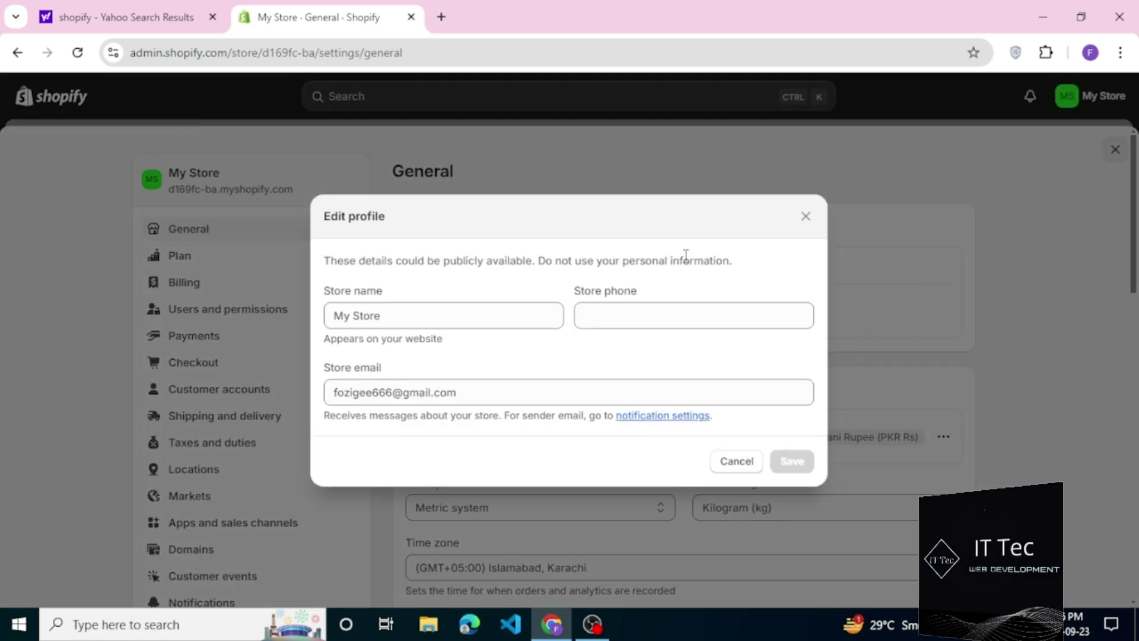
- Replace the store name 'My Store' with IT Tec, enter the store phone number, and save the profile
{"action": "left_click_drag", "start_coordinate": [425, 309], "coordinate": [345, 317]}
{"action": "left_click", "coordinate": [334, 310]}
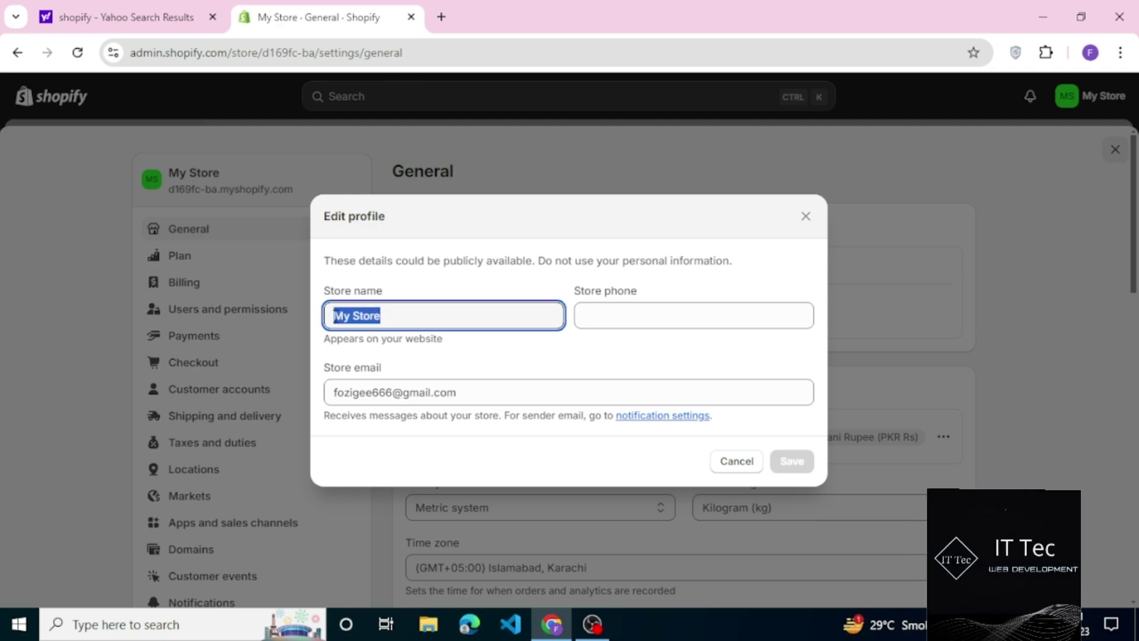
{"action": "key", "text": "BackSpace"}
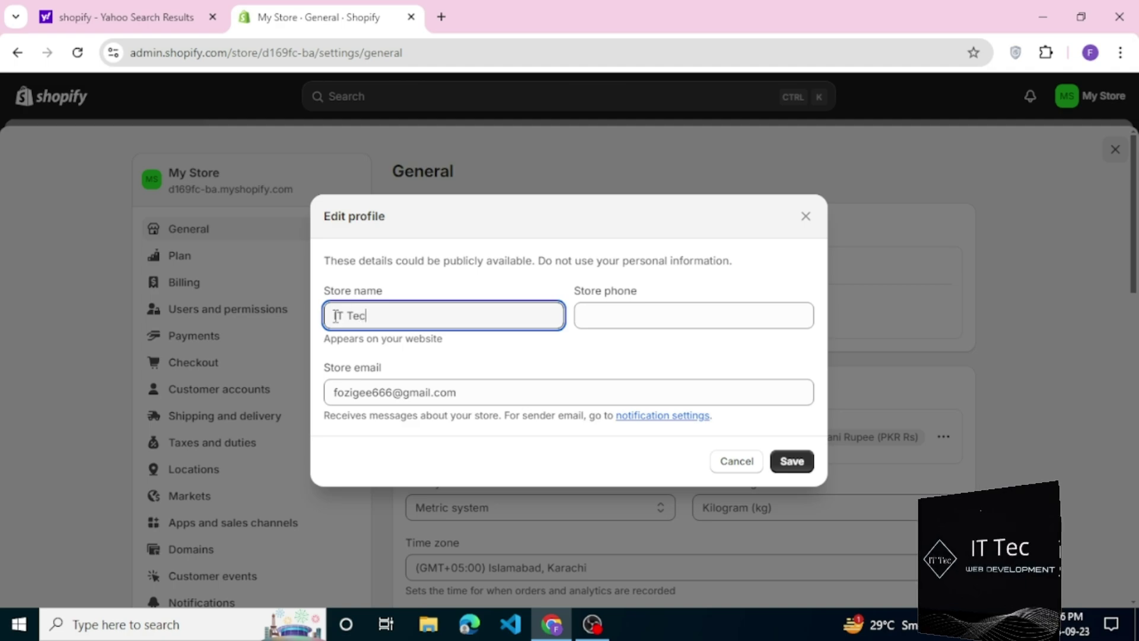
{"action": "left_click", "coordinate": [618, 325]}
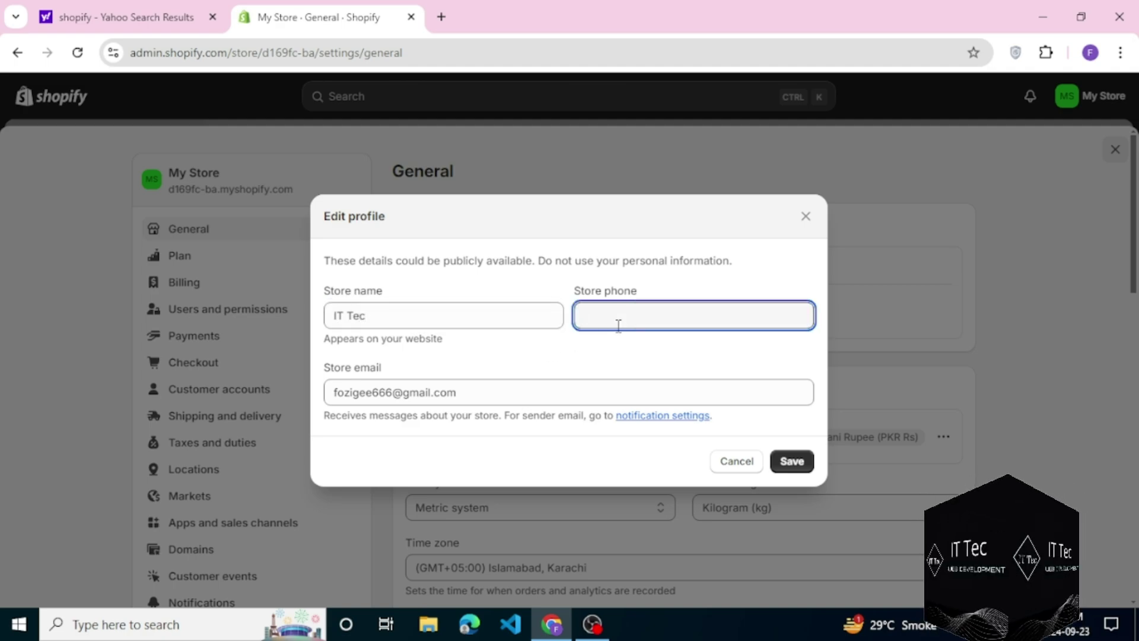
{"action": "type", "text": "53"}
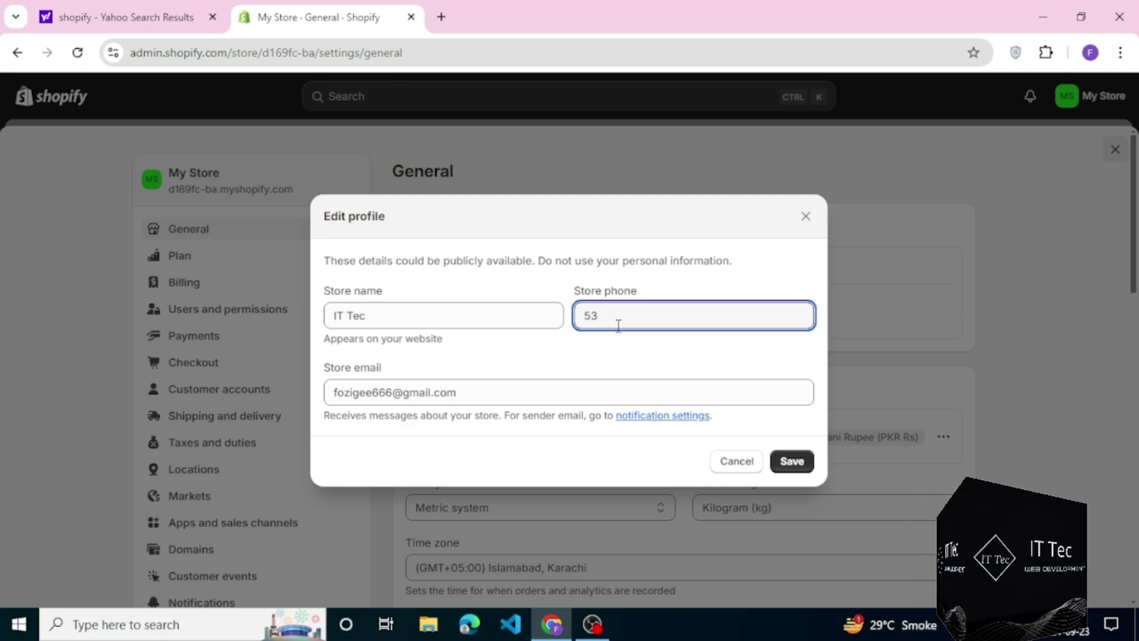
{"action": "type", "text": "567889"}
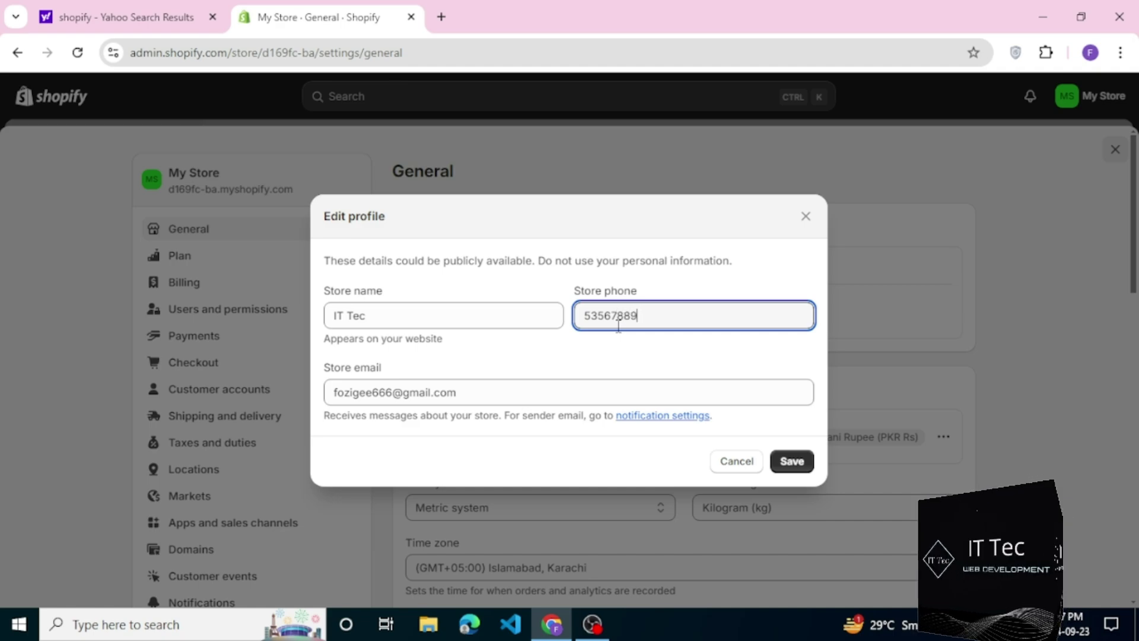
{"action": "type", "text": "0"}
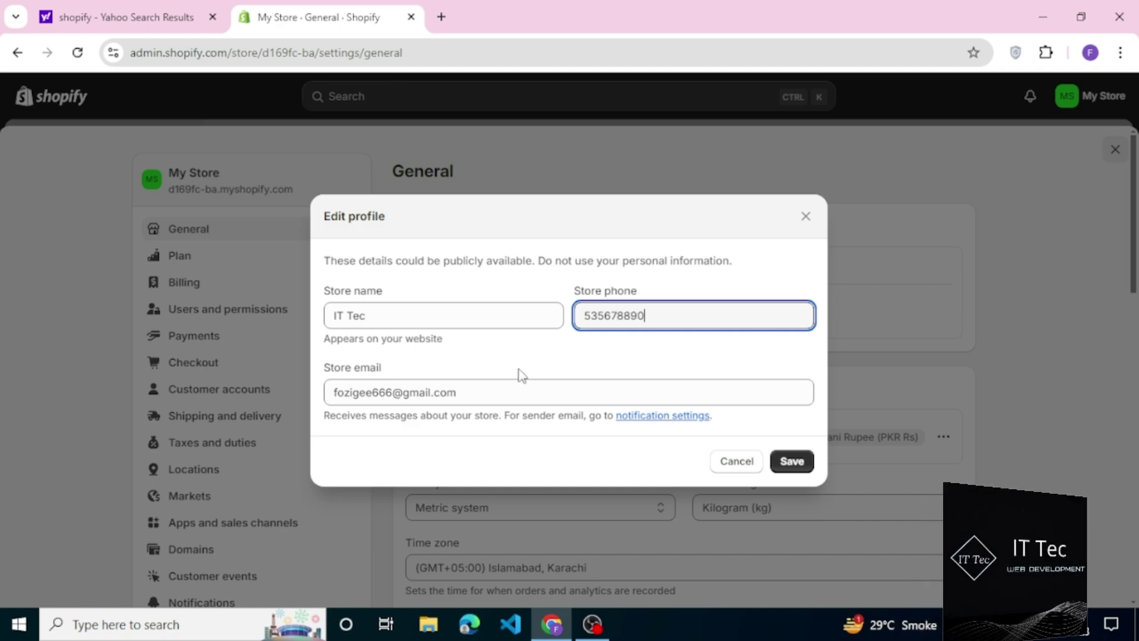
{"action": "left_click", "coordinate": [451, 392]}
{"action": "triple_click", "coordinate": [448, 389]}
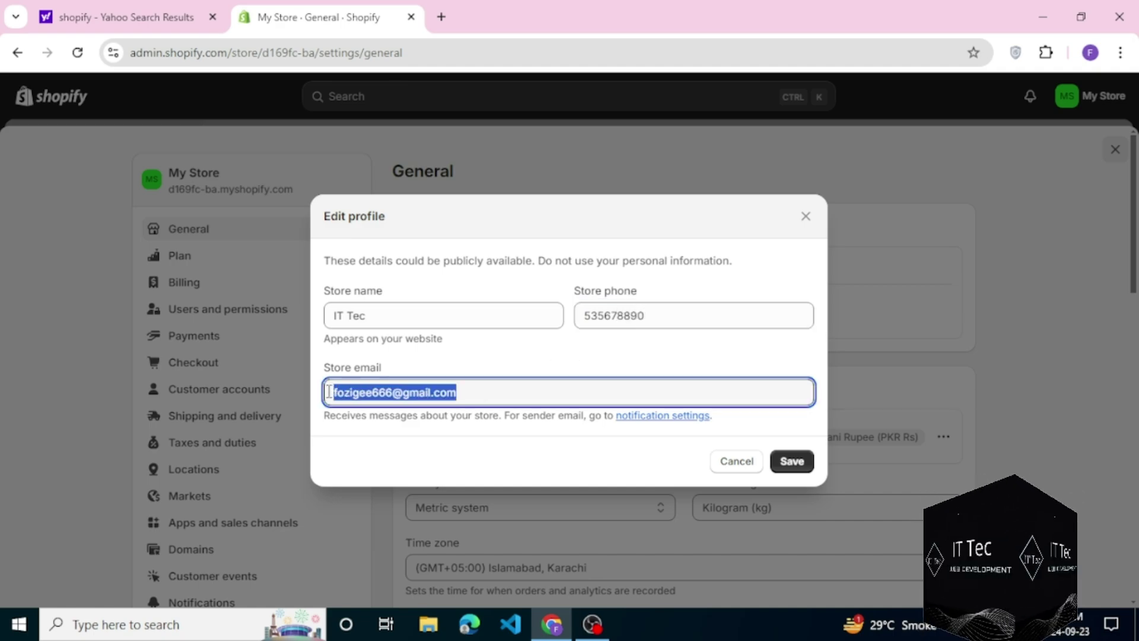
{"action": "left_click", "coordinate": [792, 463]}
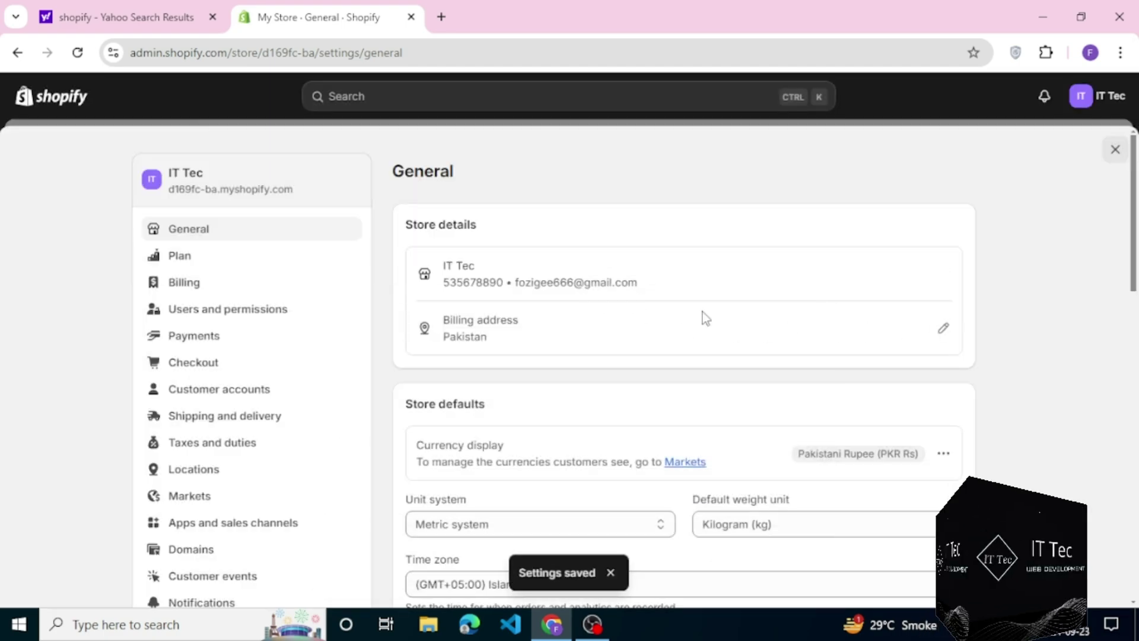
- Point out the Billing address row on the Store details card
{"action": "left_click_drag", "start_coordinate": [539, 331], "coordinate": [418, 326]}
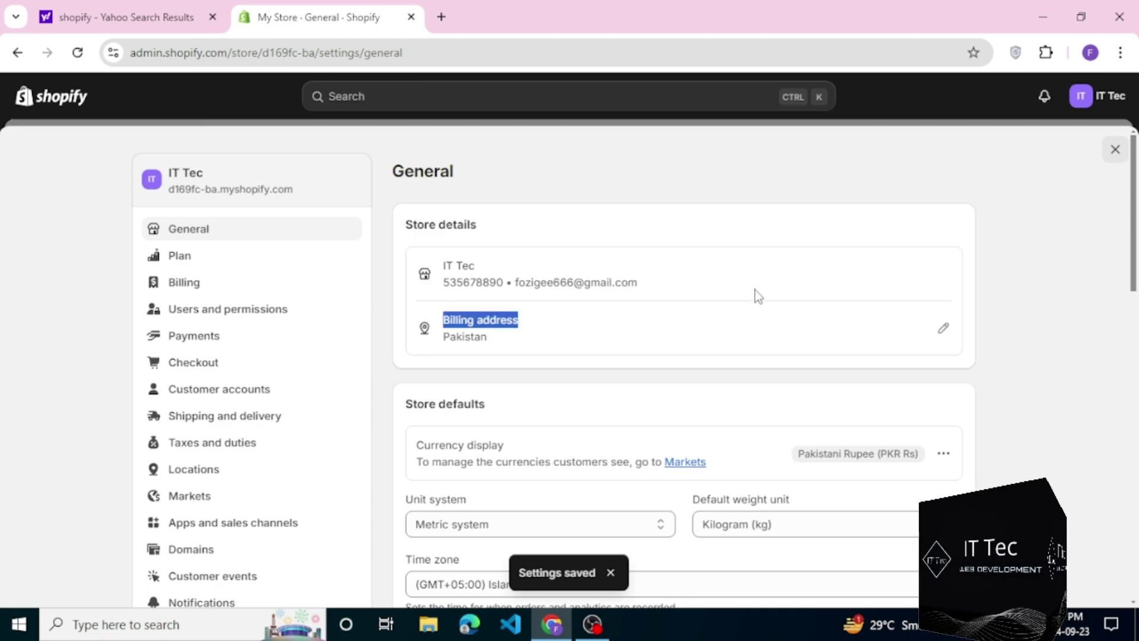
- Enter legal business name IT and pick the street address from the suggestions
{"action": "left_click", "coordinate": [942, 324]}
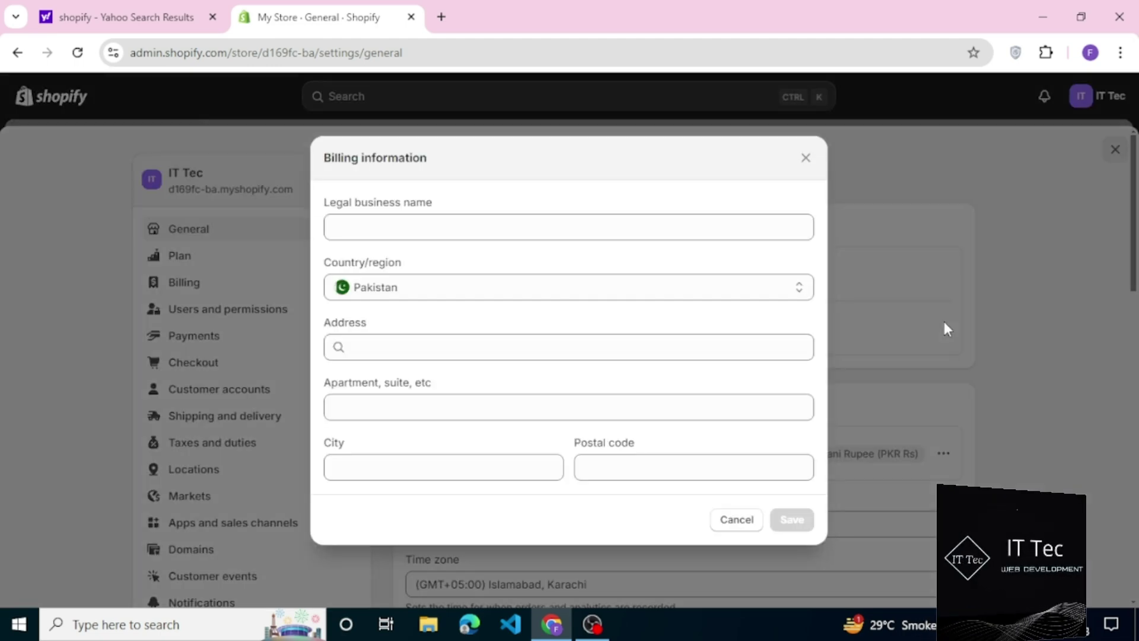
{"action": "left_click", "coordinate": [455, 228]}
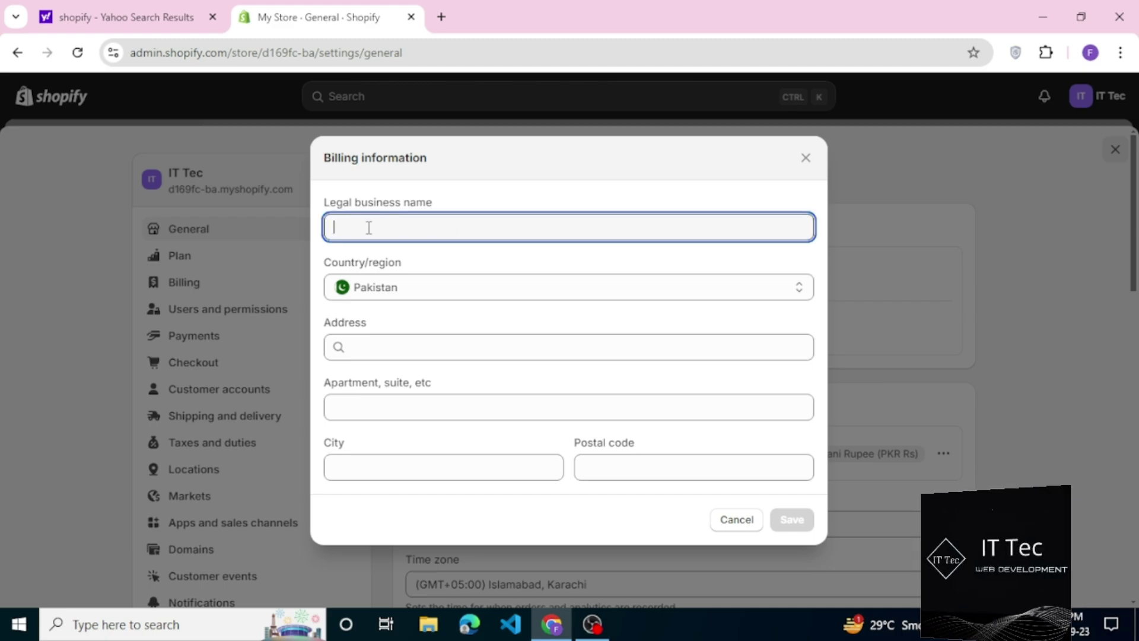
{"action": "type", "text": "I"}
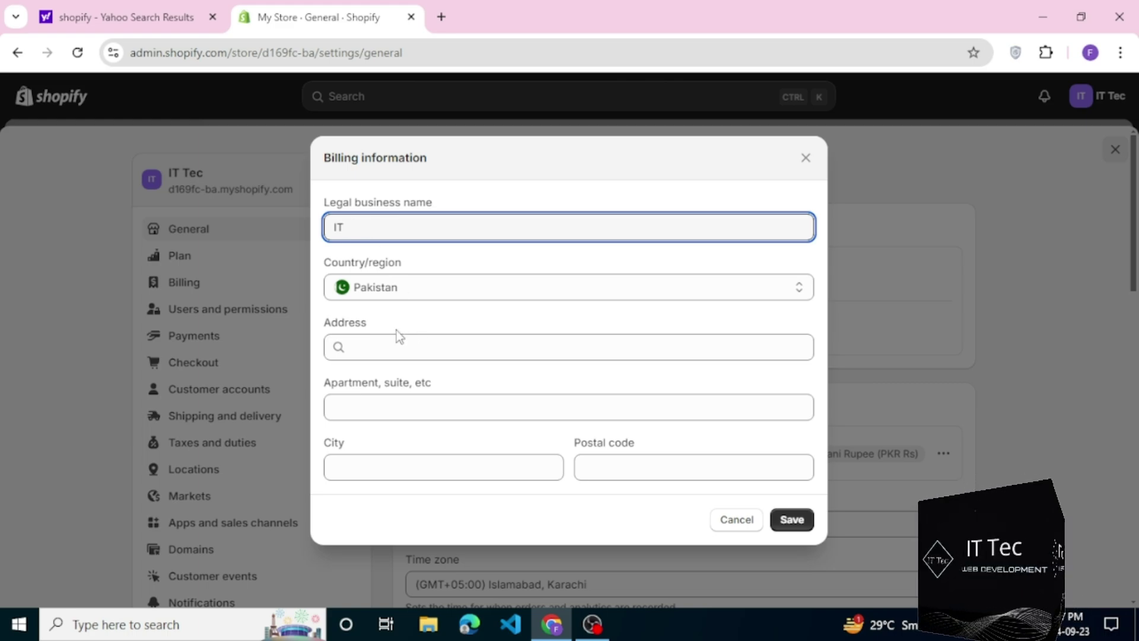
{"action": "type", "text": "T"}
{"action": "left_click", "coordinate": [452, 347]}
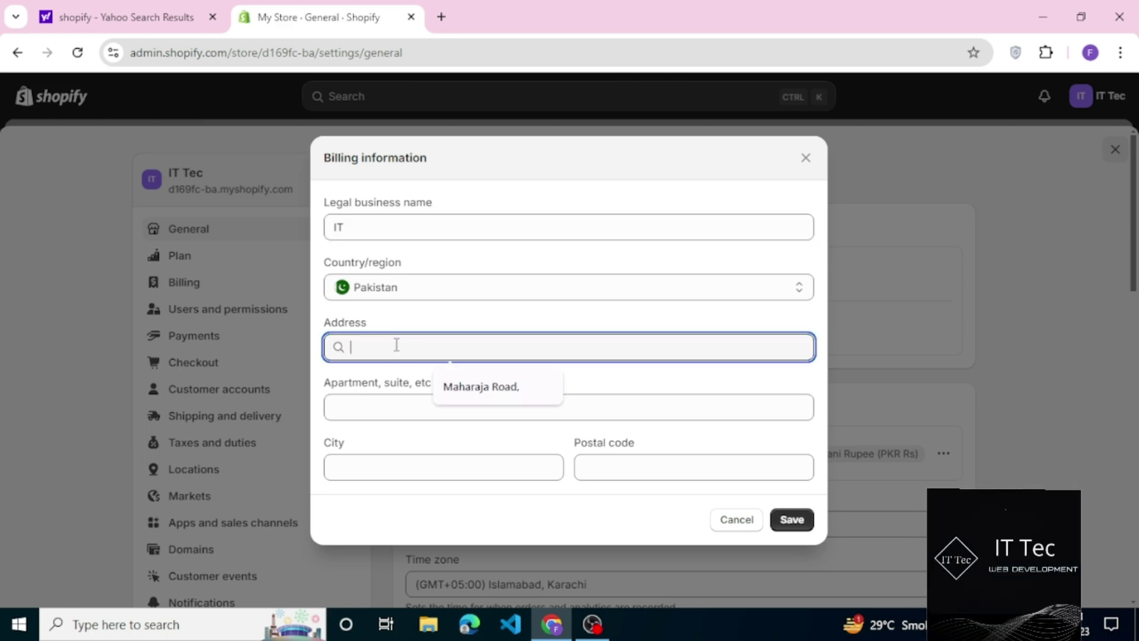
{"action": "left_click", "coordinate": [482, 396]}
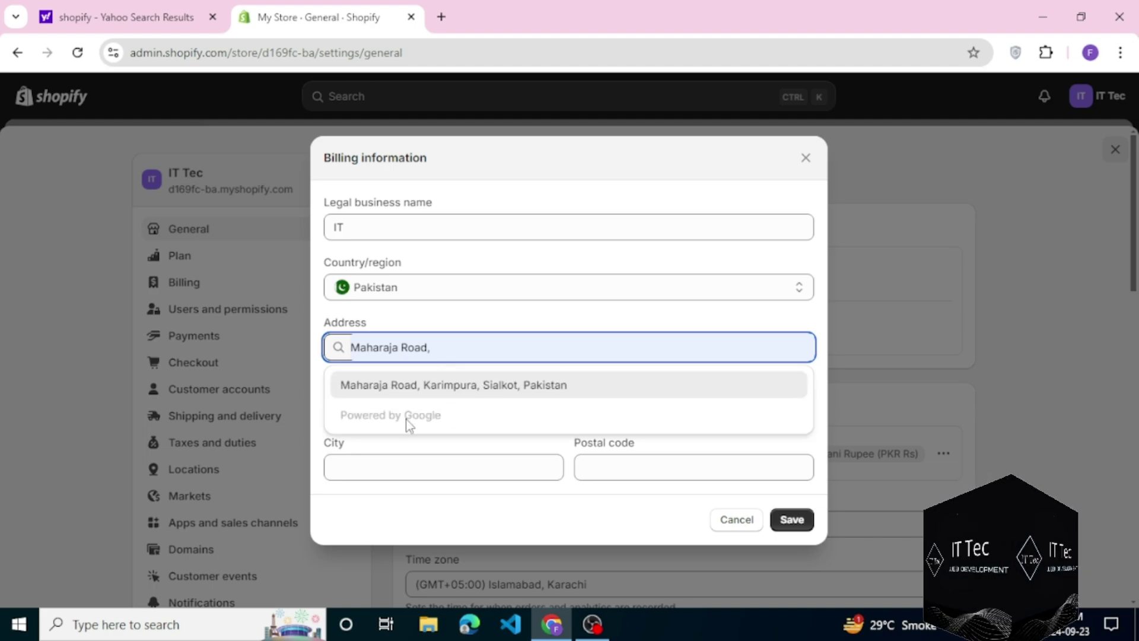
{"action": "left_click", "coordinate": [504, 392]}
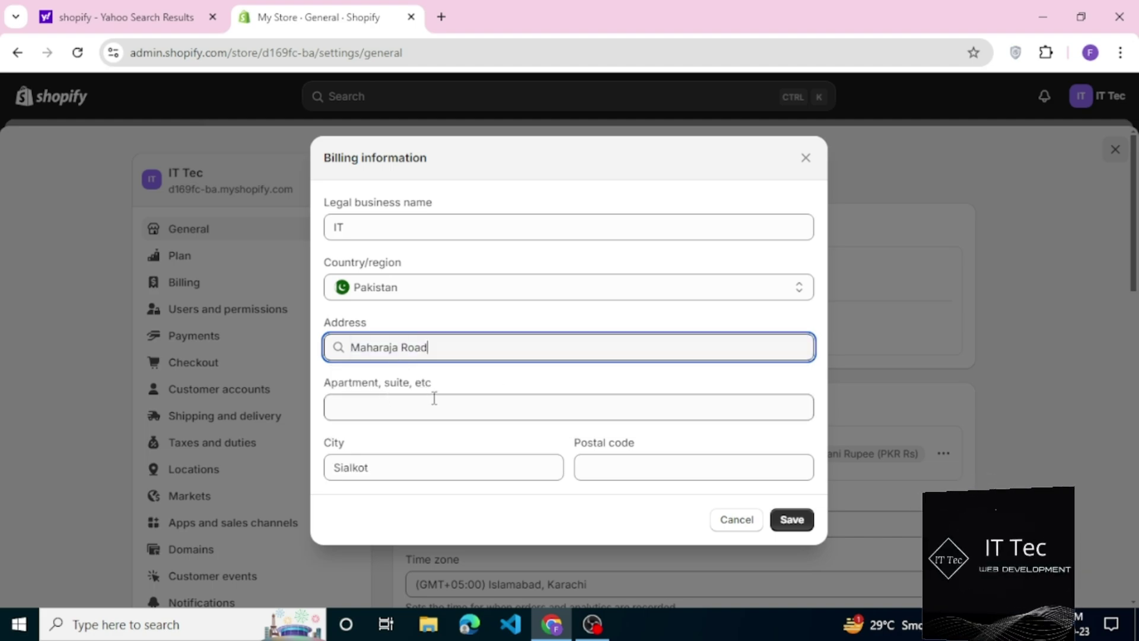
{"action": "left_click", "coordinate": [403, 409]}
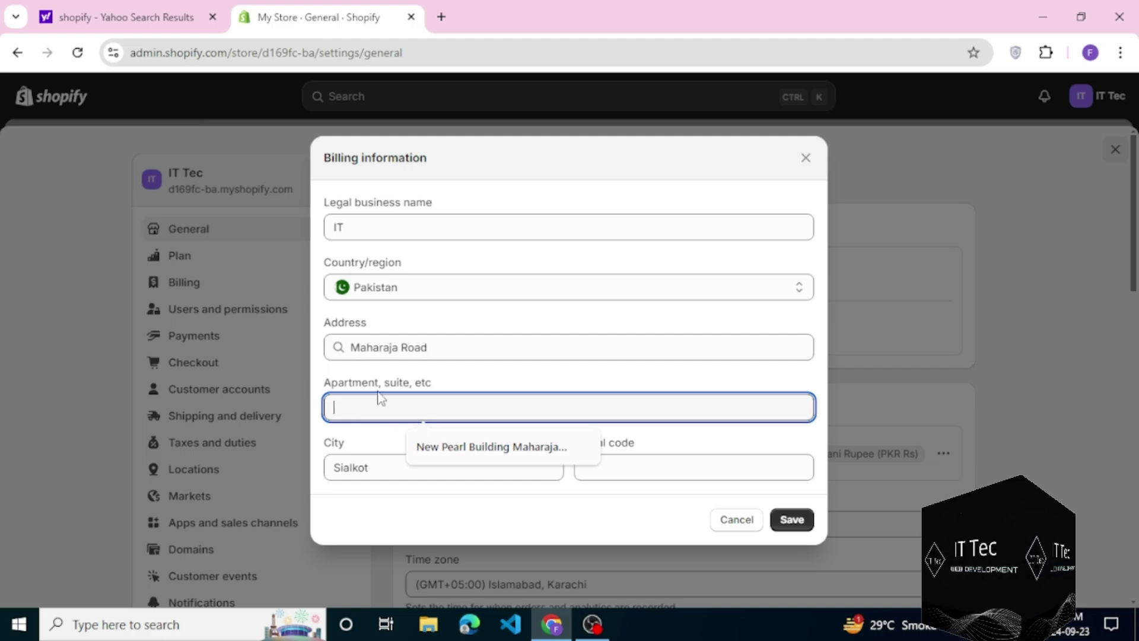
{"action": "left_click", "coordinate": [387, 440]}
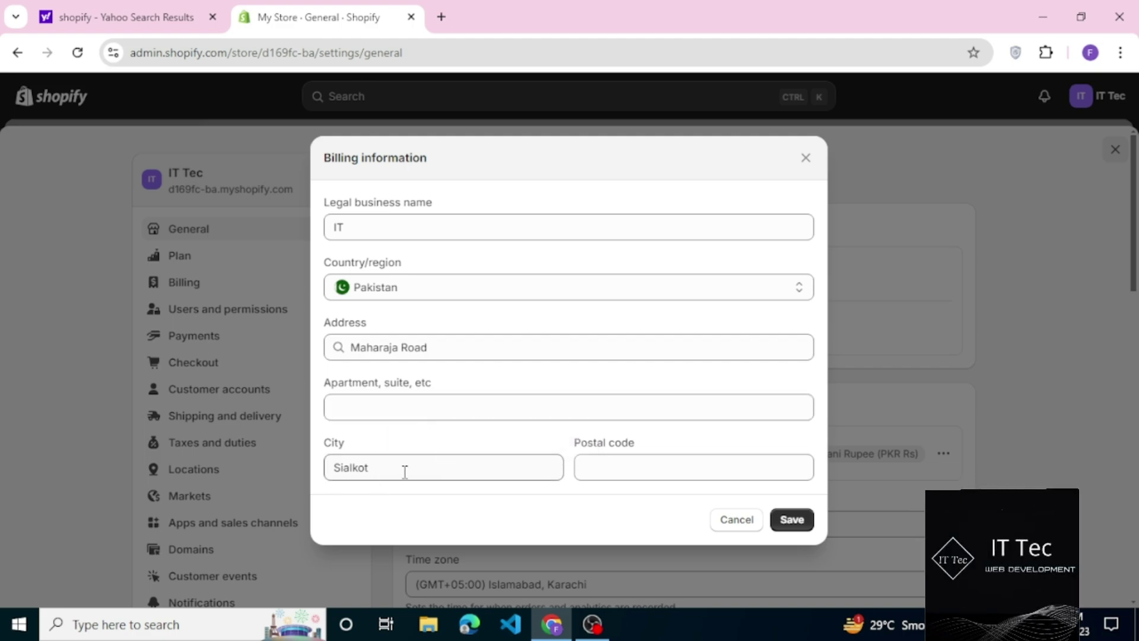
- Check the filled-in city, enter postal code 5032, and save the billing information
{"action": "left_click", "coordinate": [363, 467]}
{"action": "left_click_drag", "start_coordinate": [364, 467], "coordinate": [332, 463]}
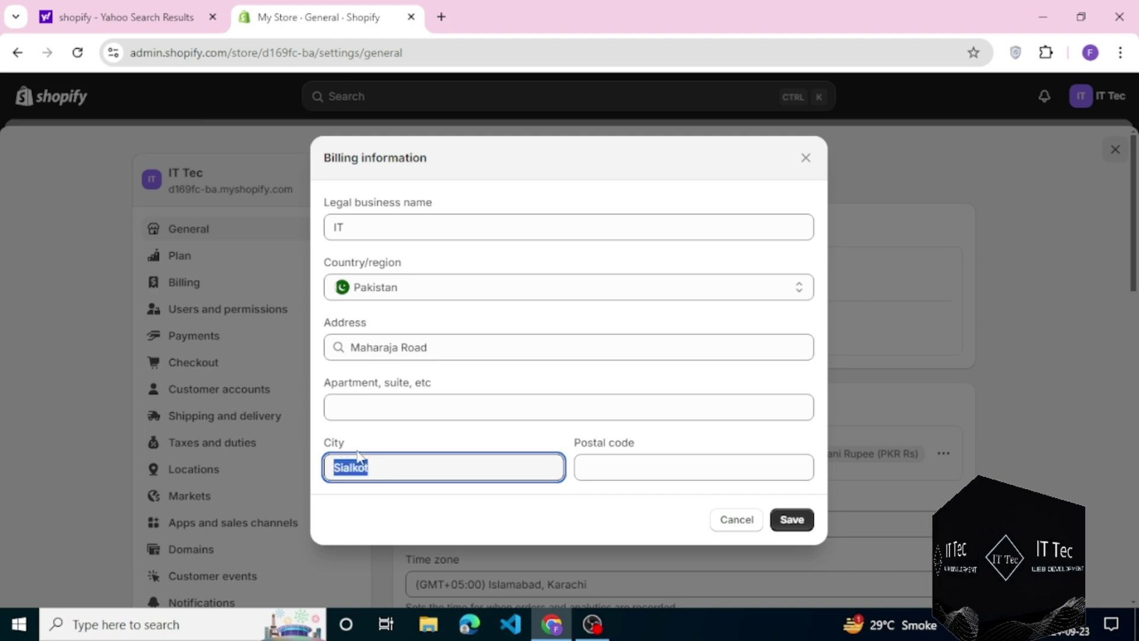
{"action": "double_click", "coordinate": [334, 442]}
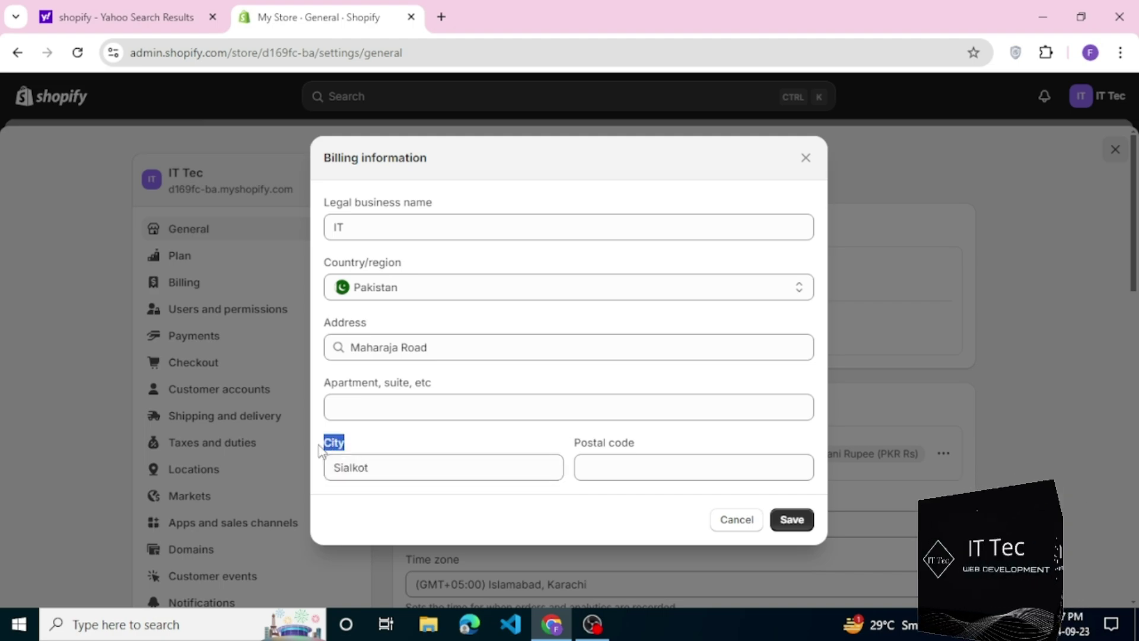
{"action": "left_click", "coordinate": [633, 468]}
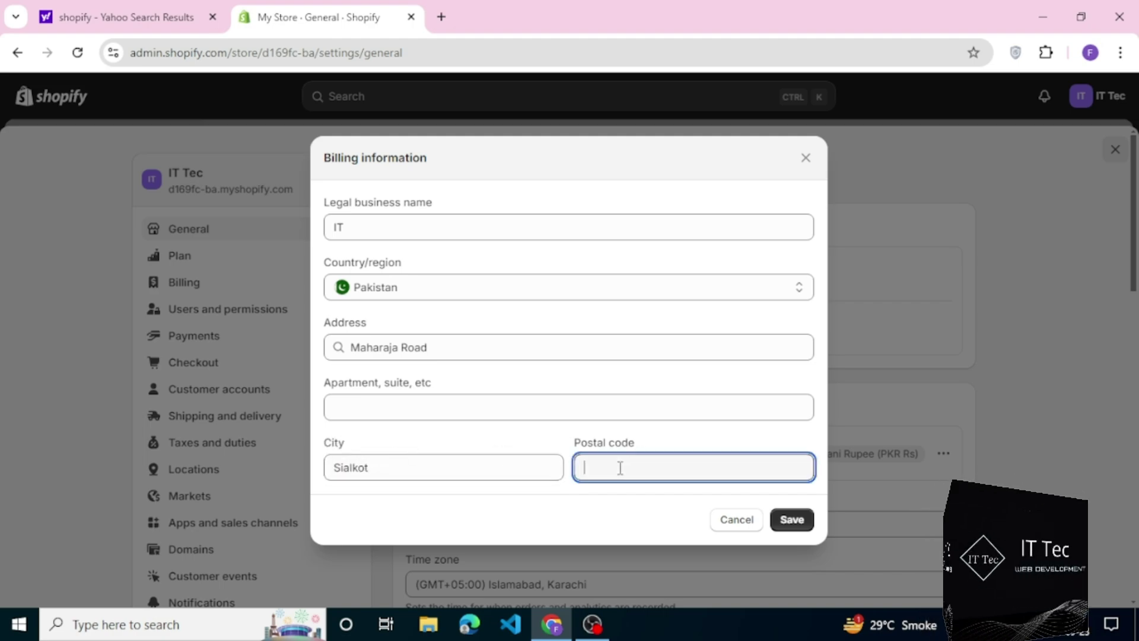
{"action": "type", "text": "5032"}
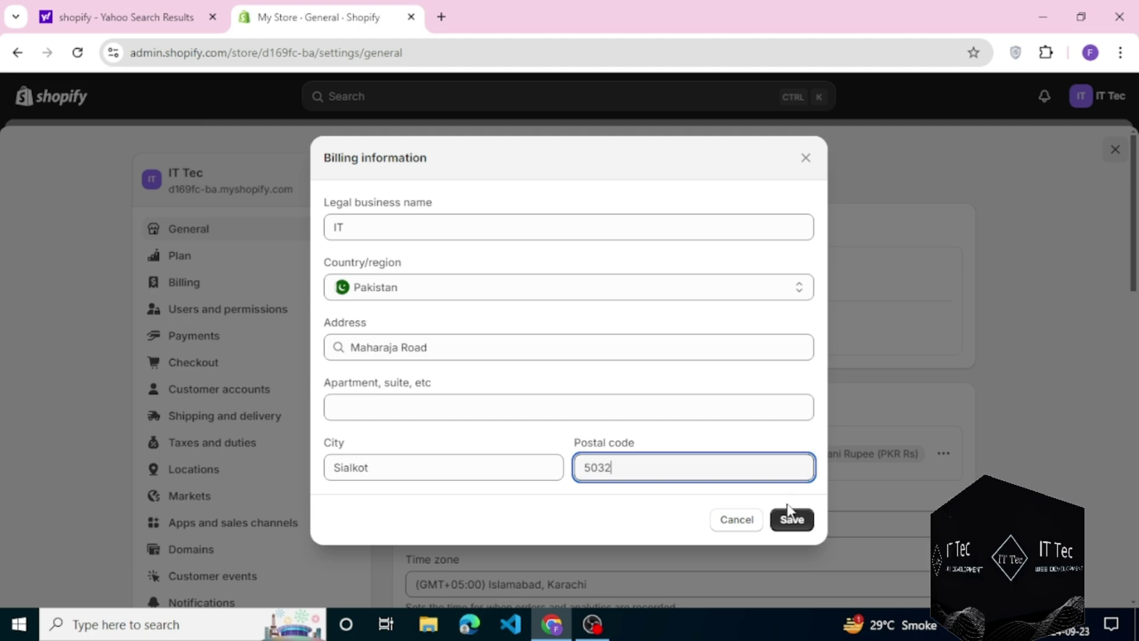
{"action": "left_click", "coordinate": [791, 520]}
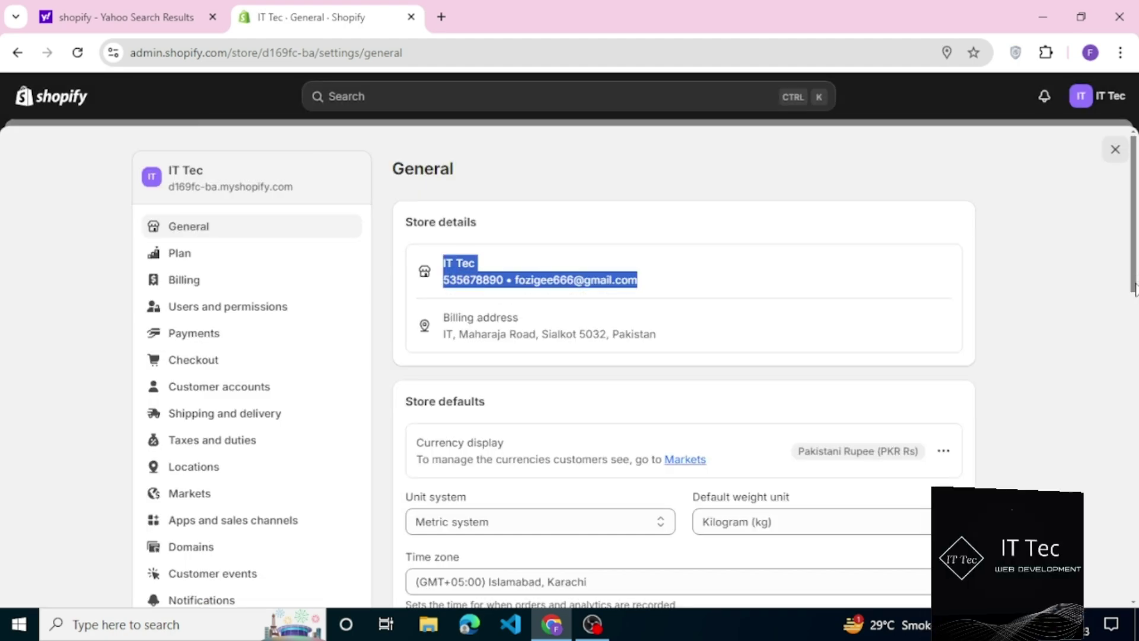
- Set the unit system to Metric system and the default weight unit to Kilogram (kg)
{"action": "left_click", "coordinate": [1034, 303]}
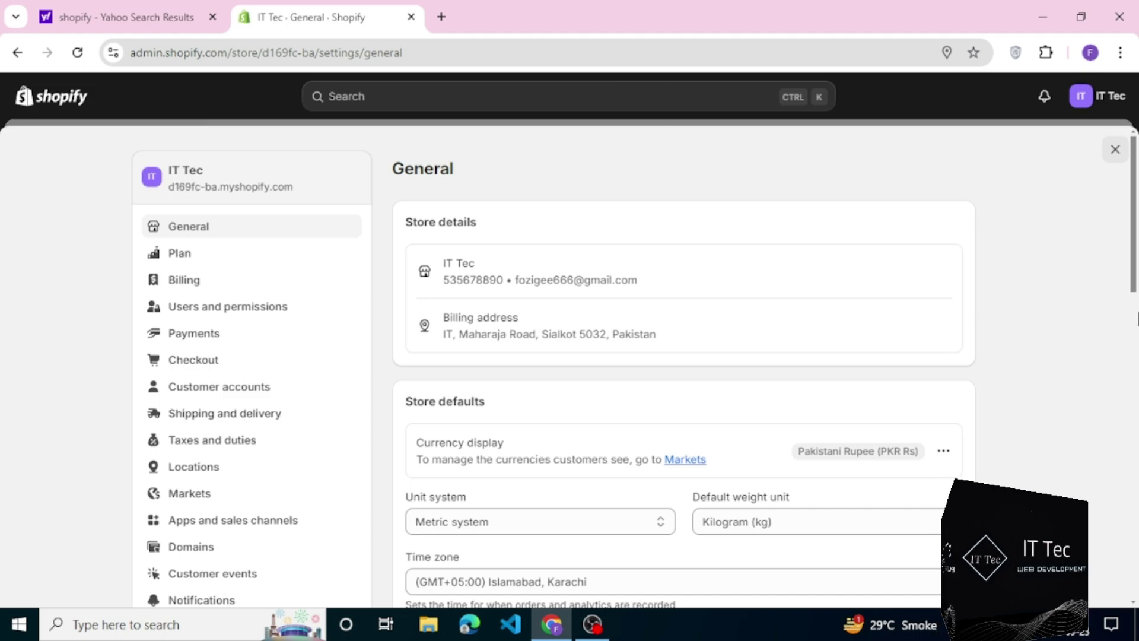
{"action": "left_click_drag", "start_coordinate": [1134, 302], "coordinate": [1136, 215]}
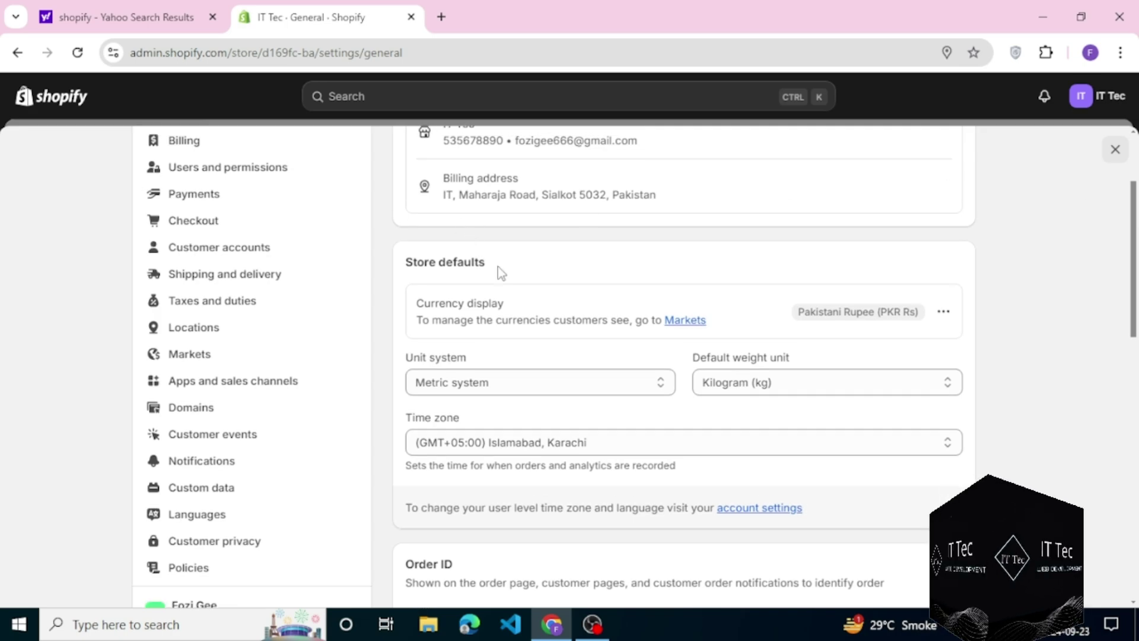
{"action": "left_click_drag", "start_coordinate": [500, 268], "coordinate": [449, 282]}
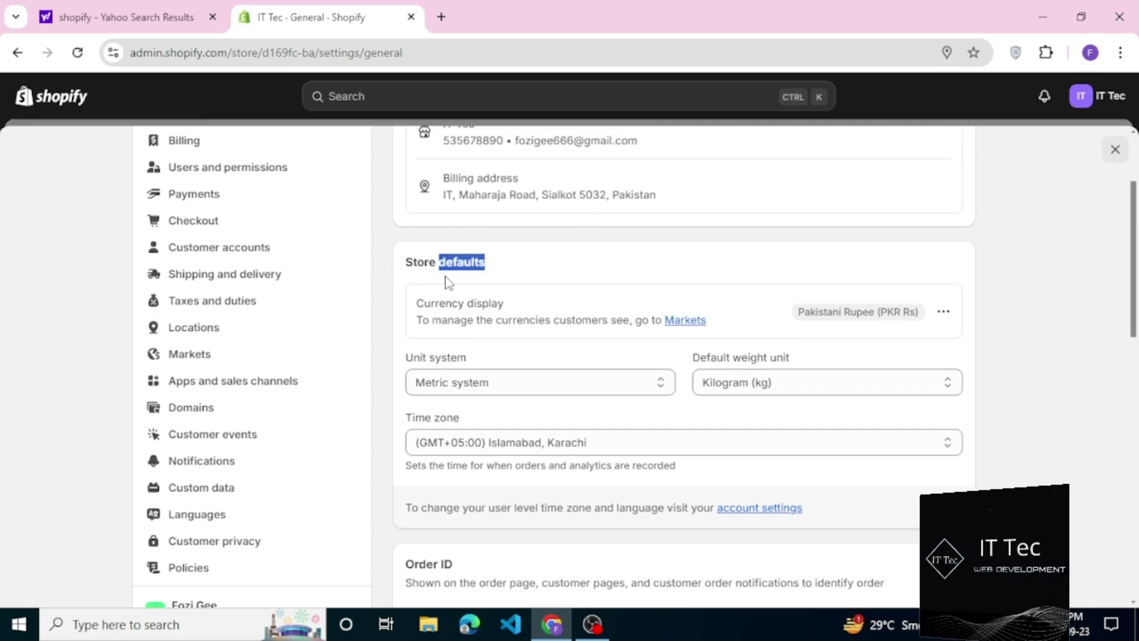
{"action": "left_click", "coordinate": [514, 382]}
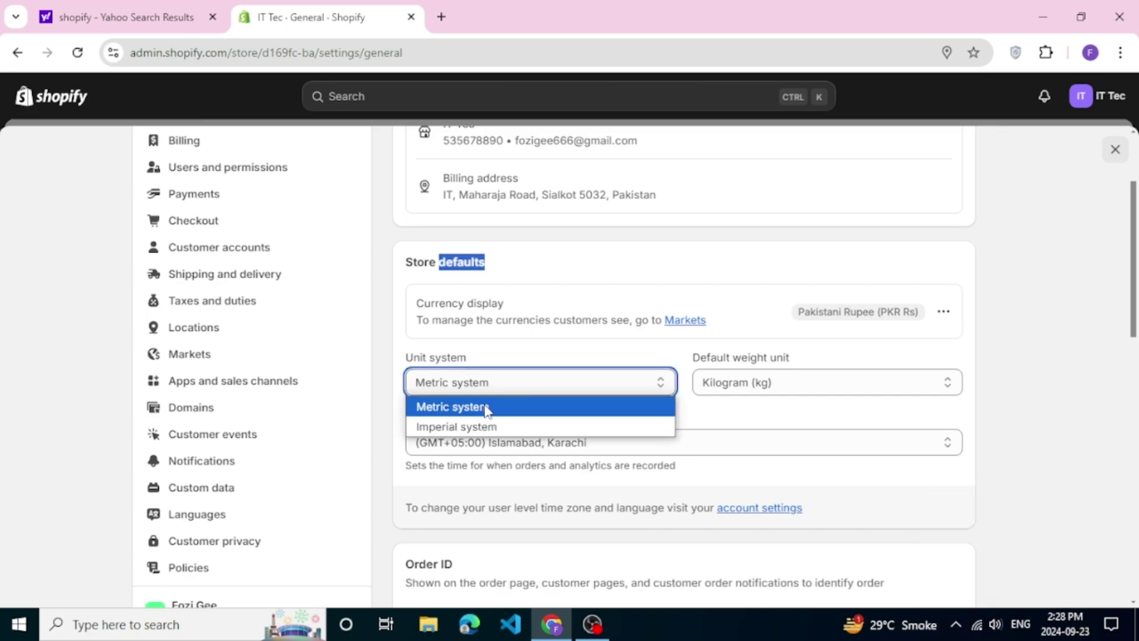
{"action": "left_click", "coordinate": [509, 408]}
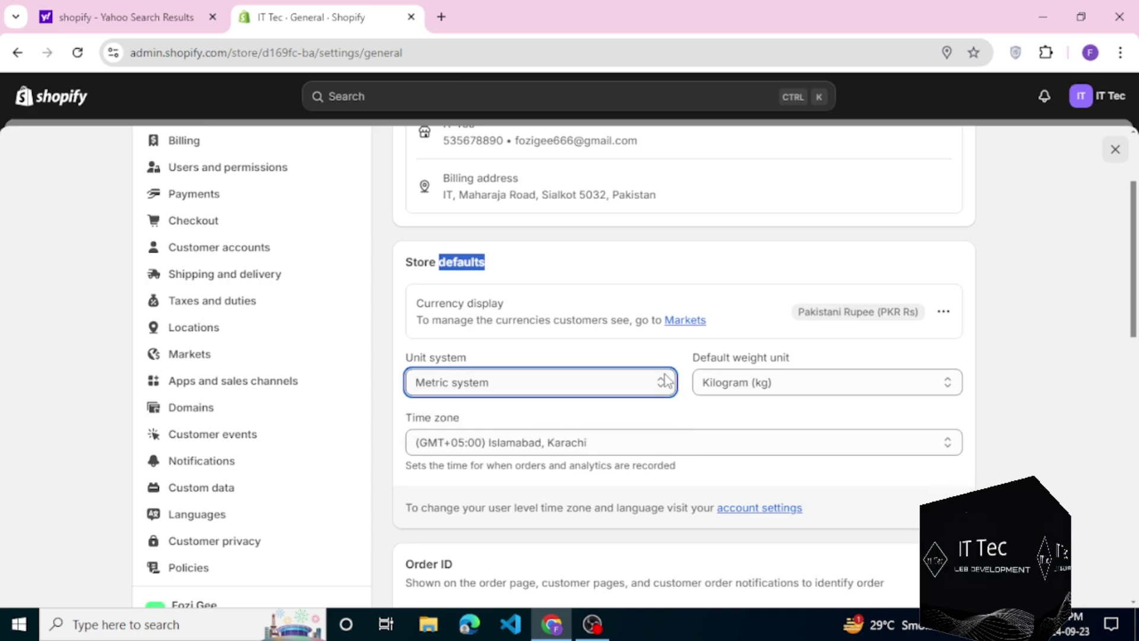
{"action": "left_click", "coordinate": [786, 395]}
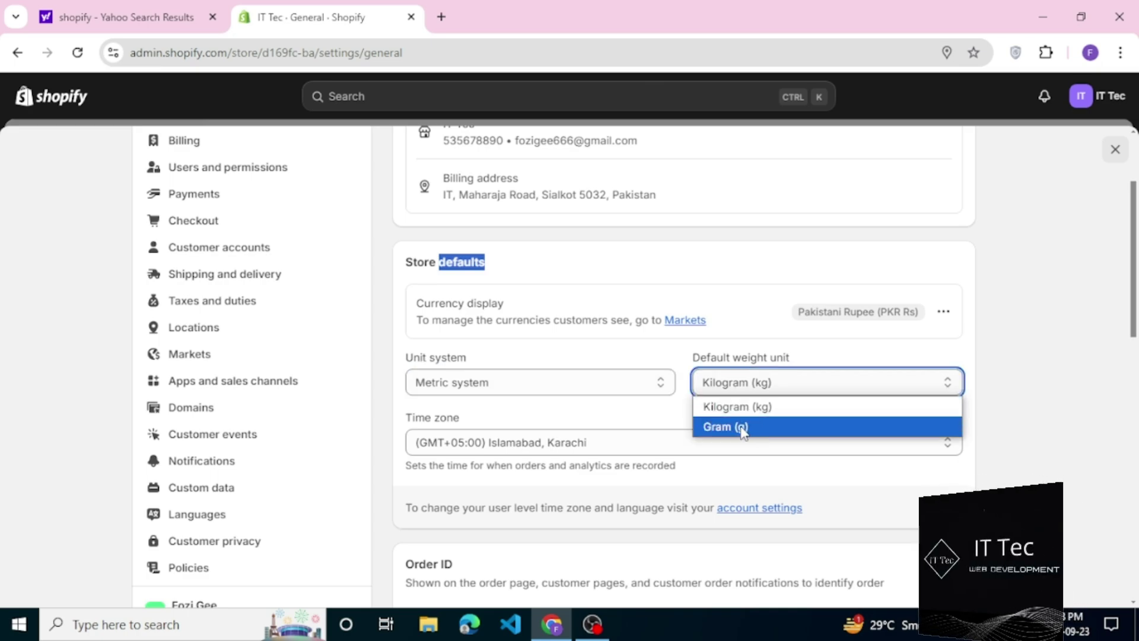
{"action": "left_click", "coordinate": [755, 409]}
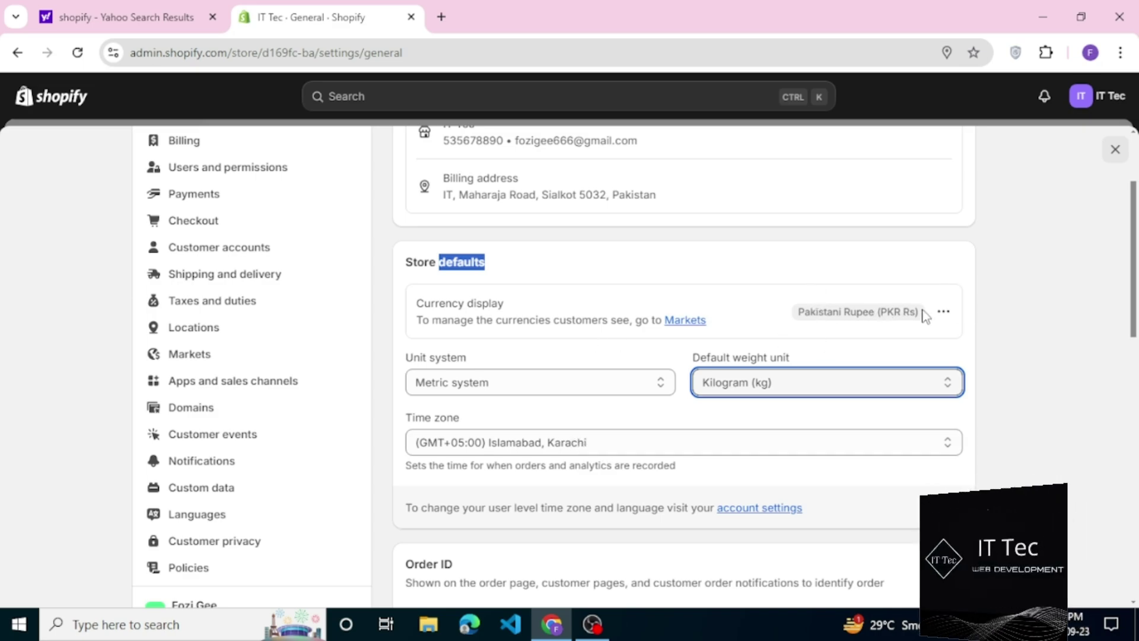
{"action": "left_click", "coordinate": [942, 313]}
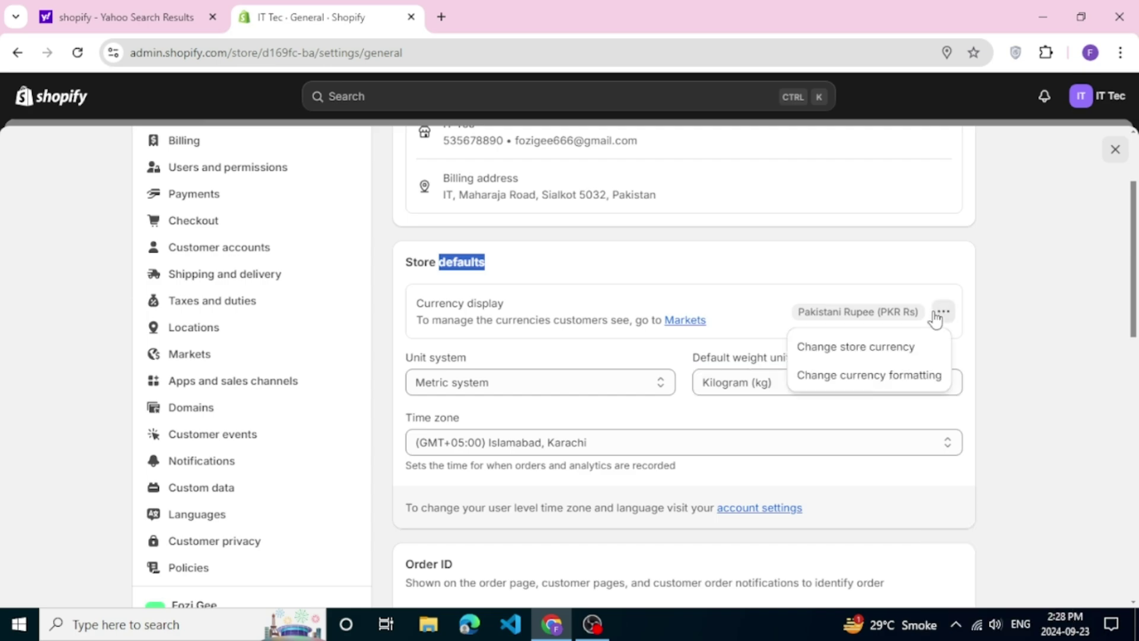
- Switch the store currency to US Dollar (USD $), citing testing payment processors, and save
{"action": "left_click", "coordinate": [853, 350]}
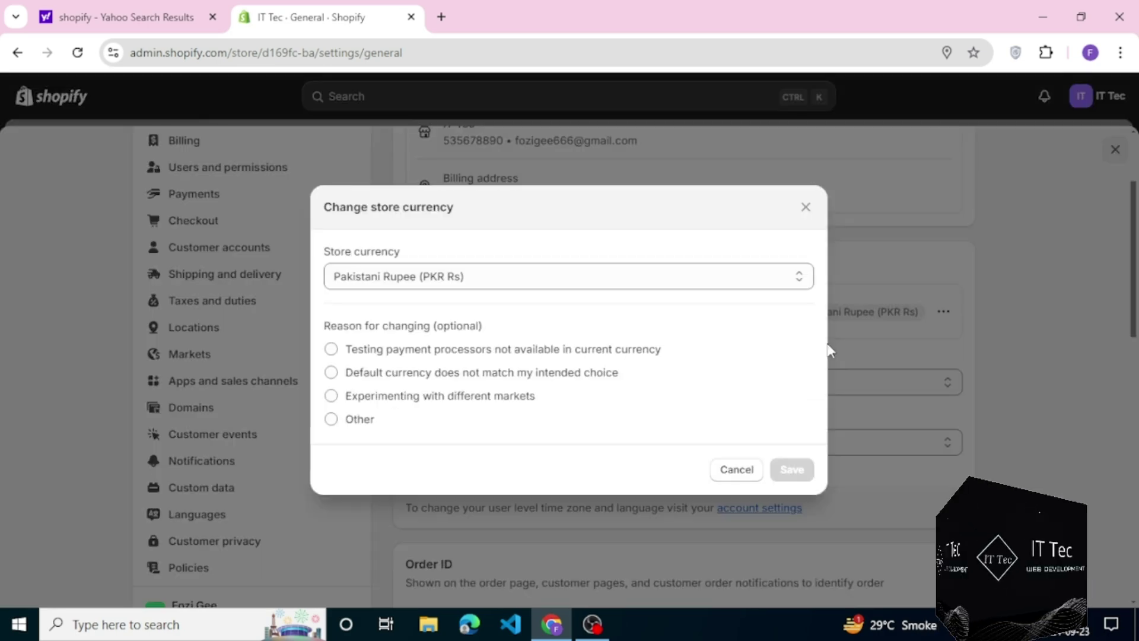
{"action": "left_click", "coordinate": [475, 276]}
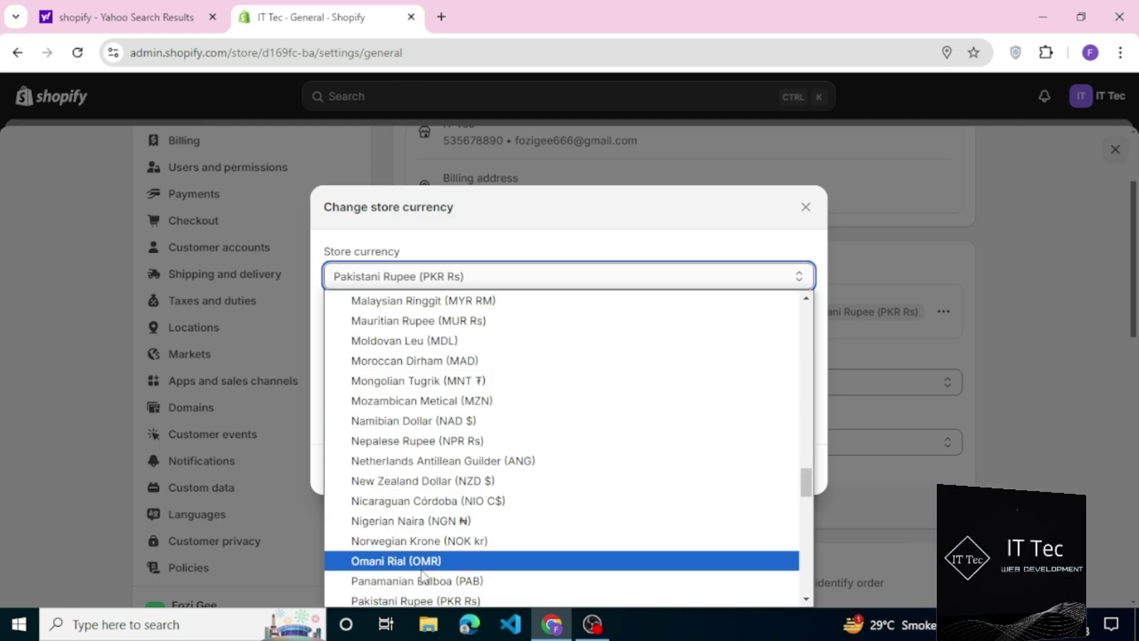
{"action": "key", "text": "u"}
{"action": "key", "text": "s"}
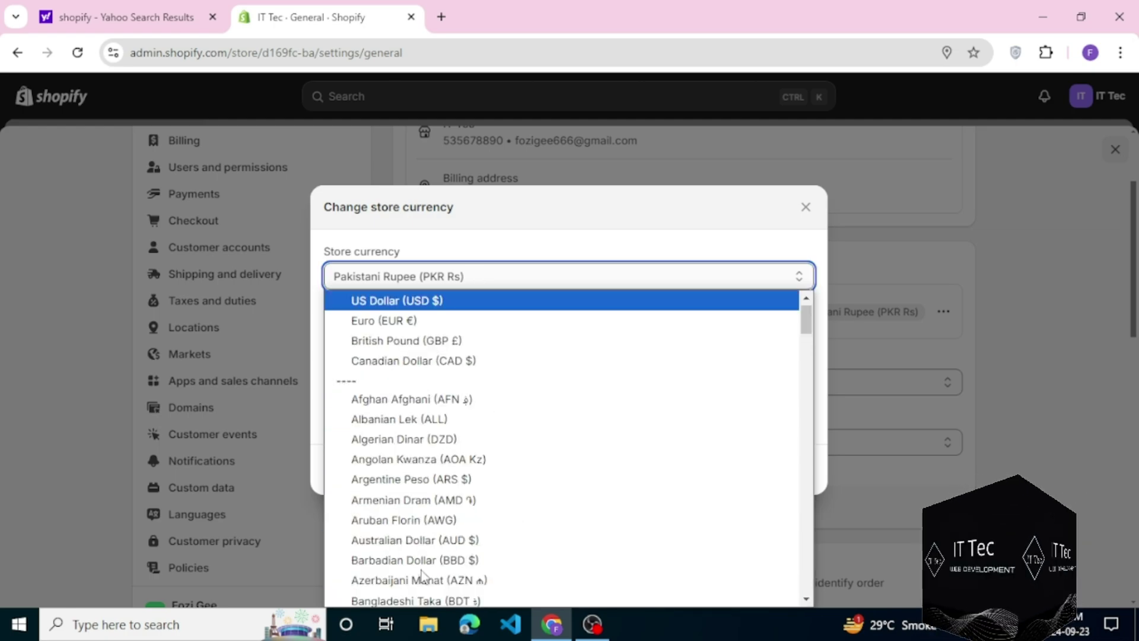
{"action": "left_click", "coordinate": [422, 302]}
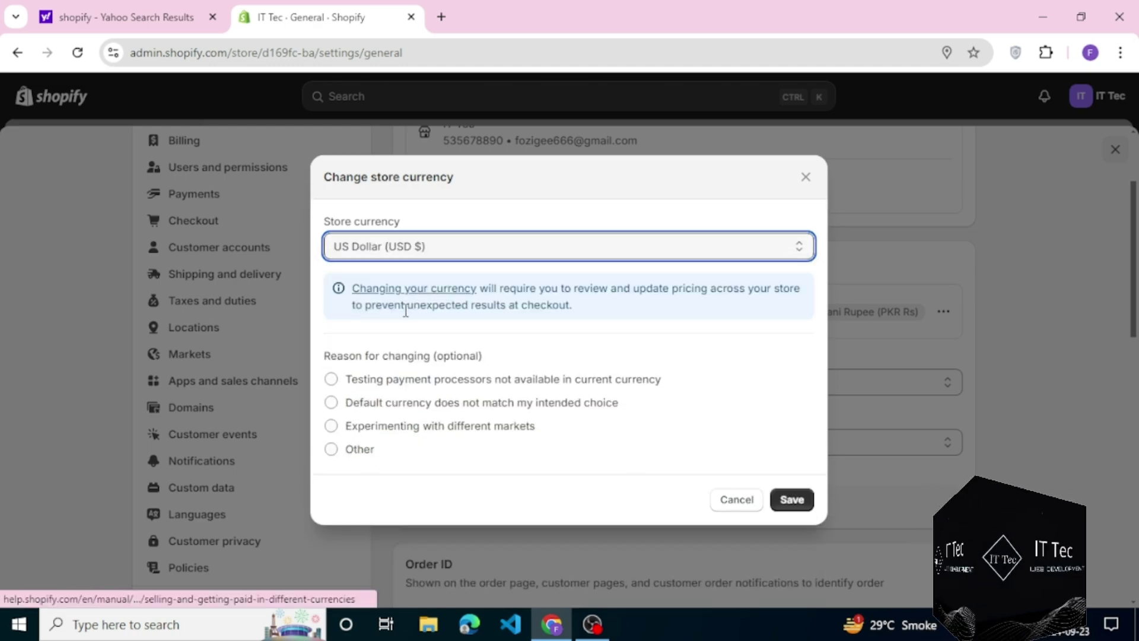
{"action": "left_click", "coordinate": [331, 449]}
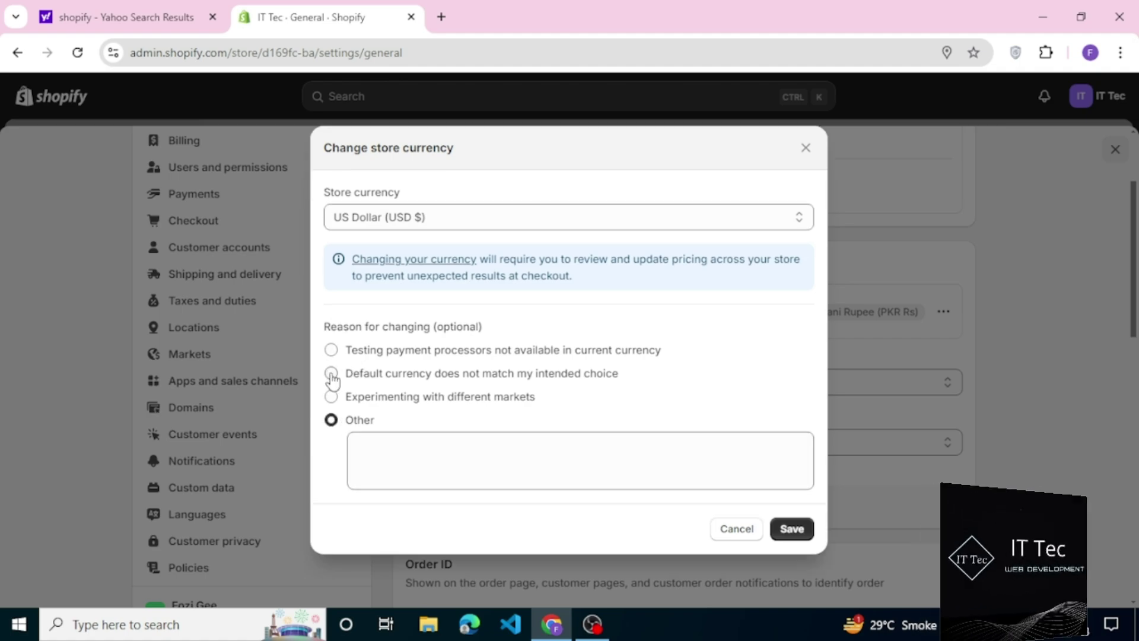
{"action": "left_click", "coordinate": [331, 350]}
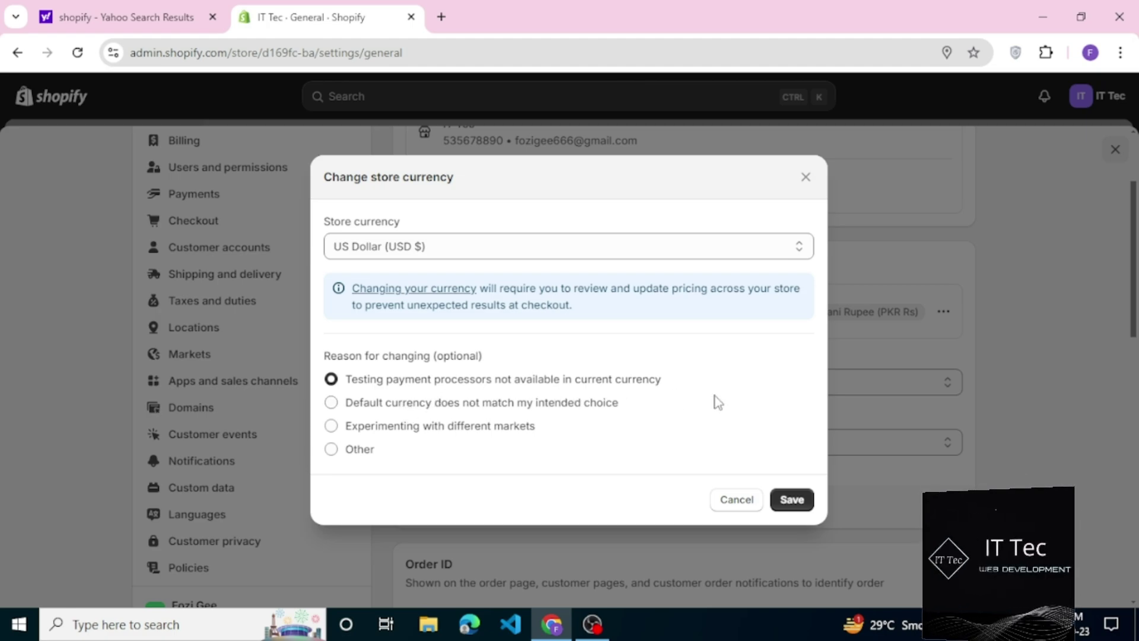
{"action": "left_click", "coordinate": [804, 507]}
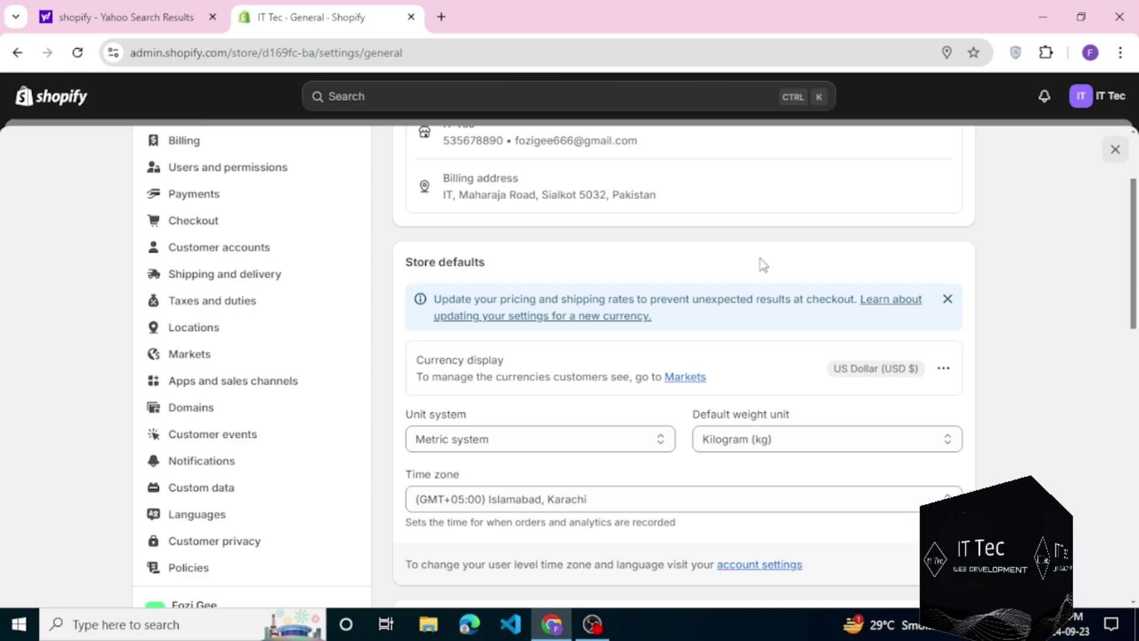
{"action": "left_click_drag", "start_coordinate": [1134, 328], "coordinate": [1134, 388]}
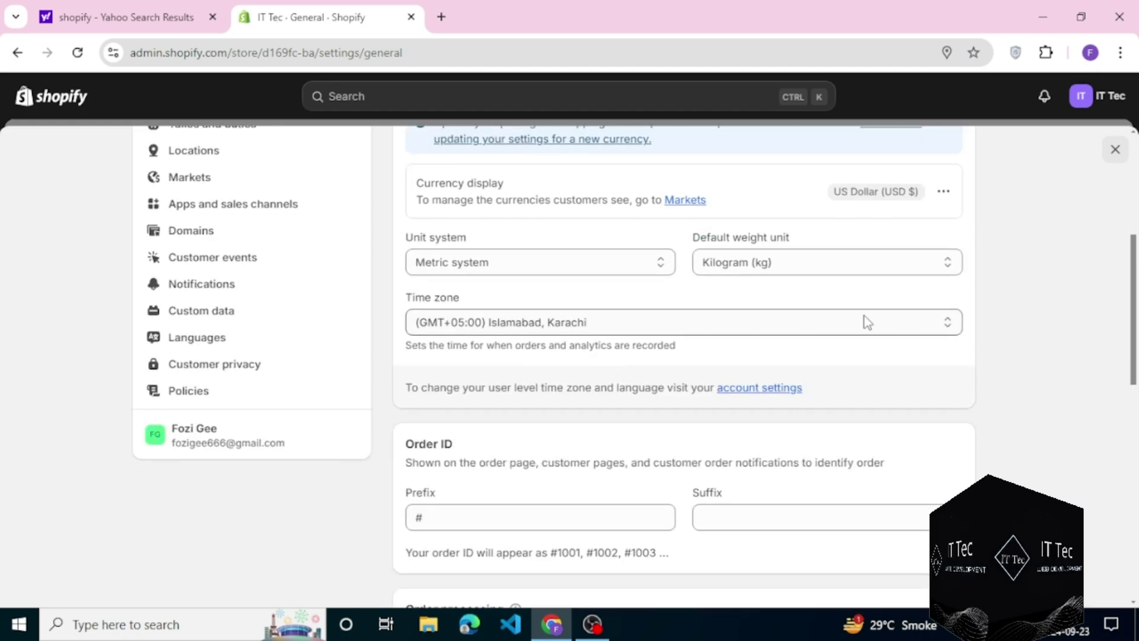
{"action": "triple_click", "coordinate": [457, 299]}
{"action": "left_click", "coordinate": [515, 343]}
{"action": "left_click", "coordinate": [515, 330]}
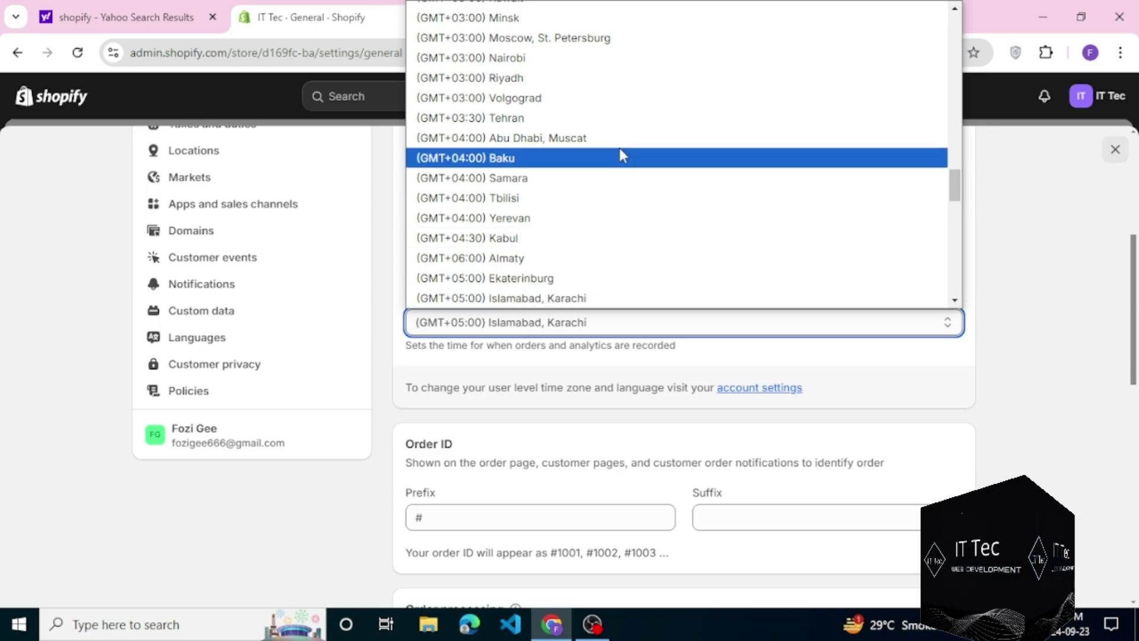
{"action": "left_click", "coordinate": [657, 299]}
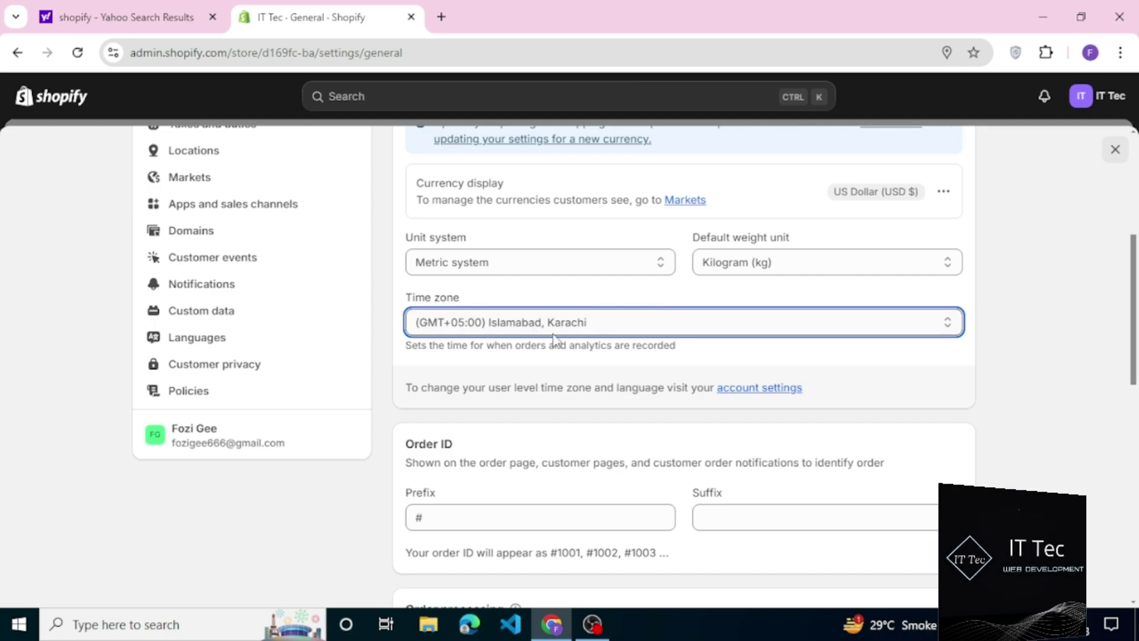
- Replace the # order ID prefix with wf so orders read wf1001, leaving the suffix empty
{"action": "left_click_drag", "start_coordinate": [551, 517], "coordinate": [375, 514]}
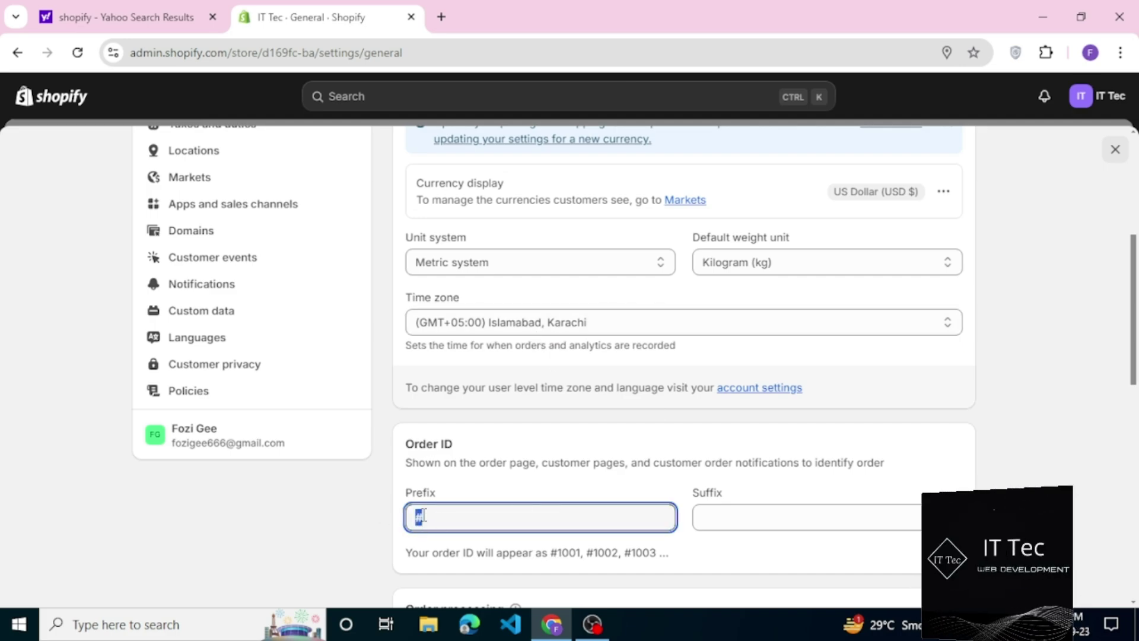
{"action": "left_click_drag", "start_coordinate": [466, 451], "coordinate": [413, 443]}
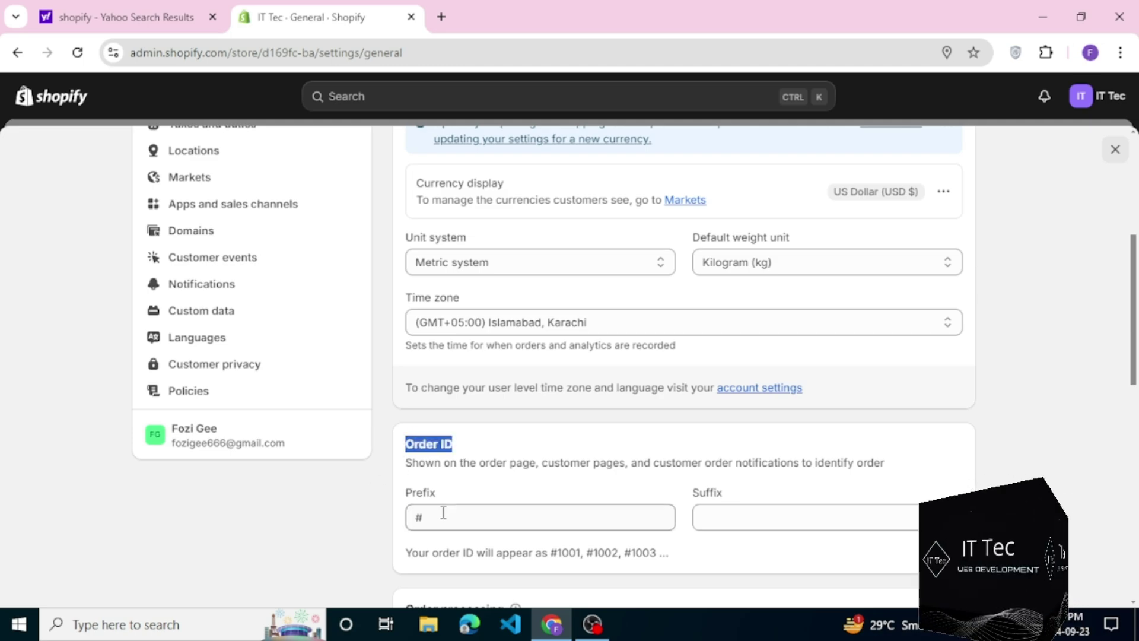
{"action": "left_click_drag", "start_coordinate": [444, 514], "coordinate": [409, 514]}
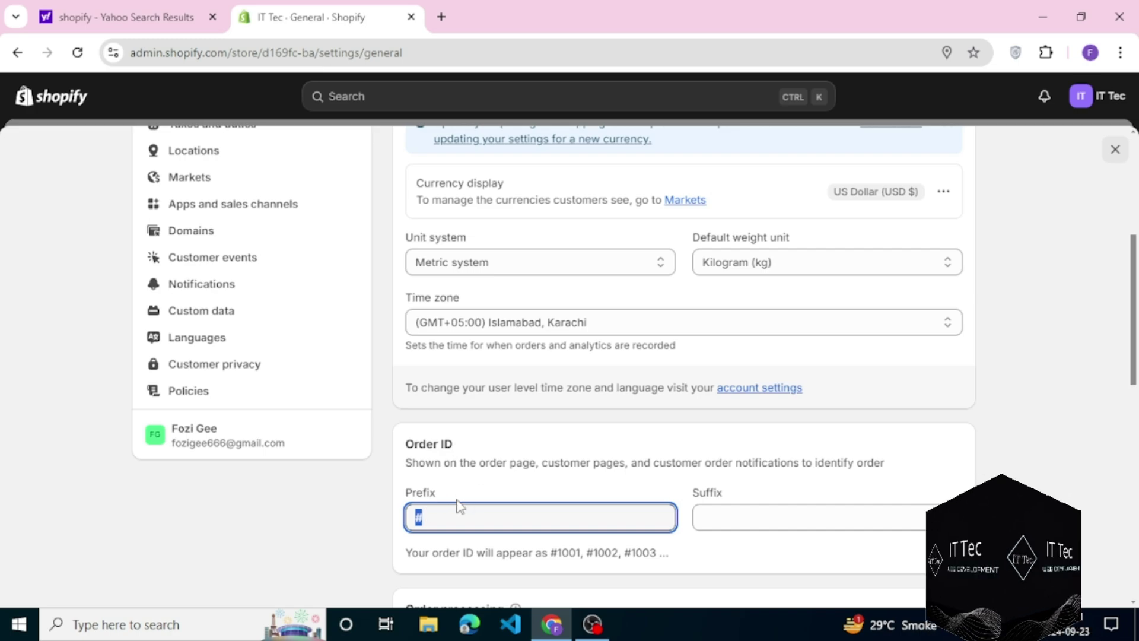
{"action": "type", "text": "wf"}
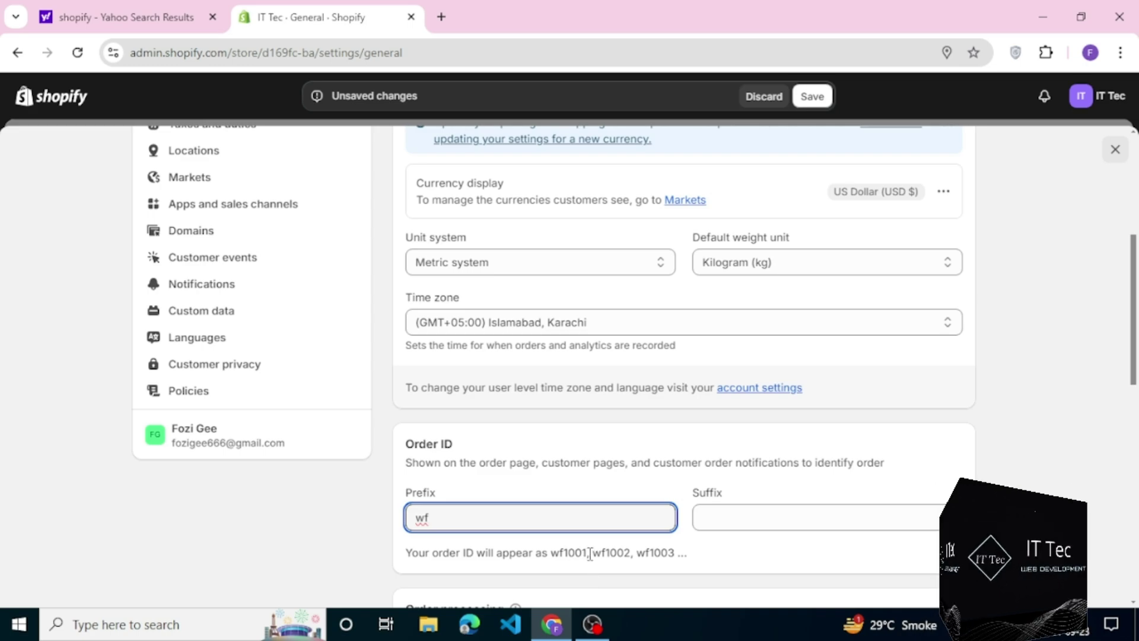
{"action": "left_click_drag", "start_coordinate": [589, 554], "coordinate": [536, 554]}
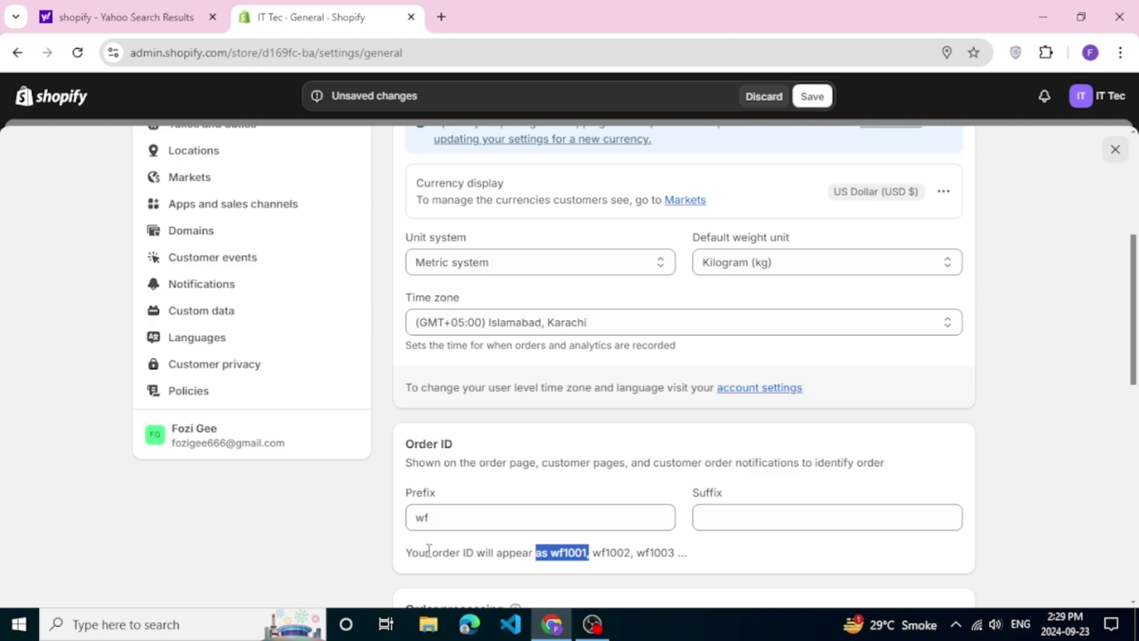
{"action": "left_click_drag", "start_coordinate": [410, 554], "coordinate": [597, 570]}
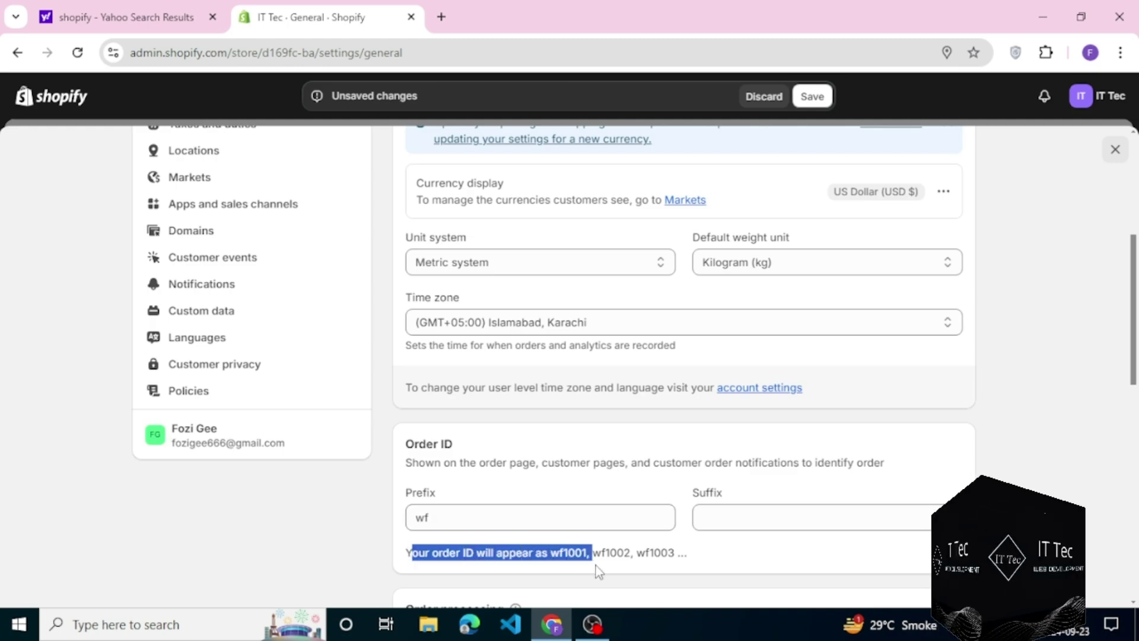
{"action": "left_click", "coordinate": [478, 526]}
{"action": "left_click", "coordinate": [763, 520]}
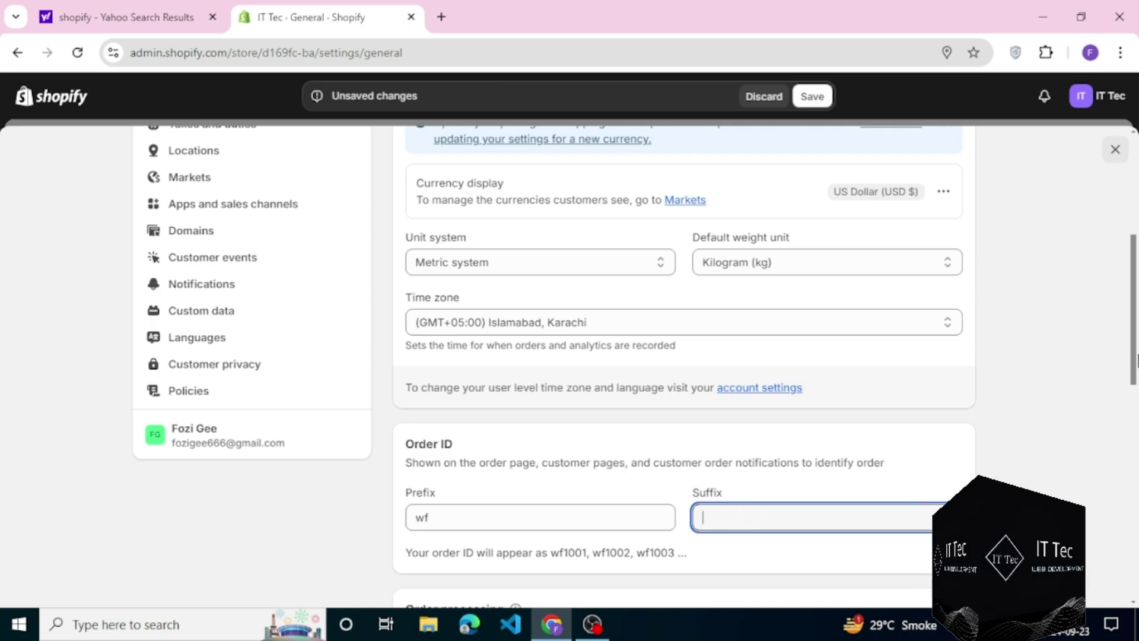
{"action": "triple_click", "coordinate": [1136, 386]}
{"action": "left_click_drag", "start_coordinate": [1136, 359], "coordinate": [1136, 490]}
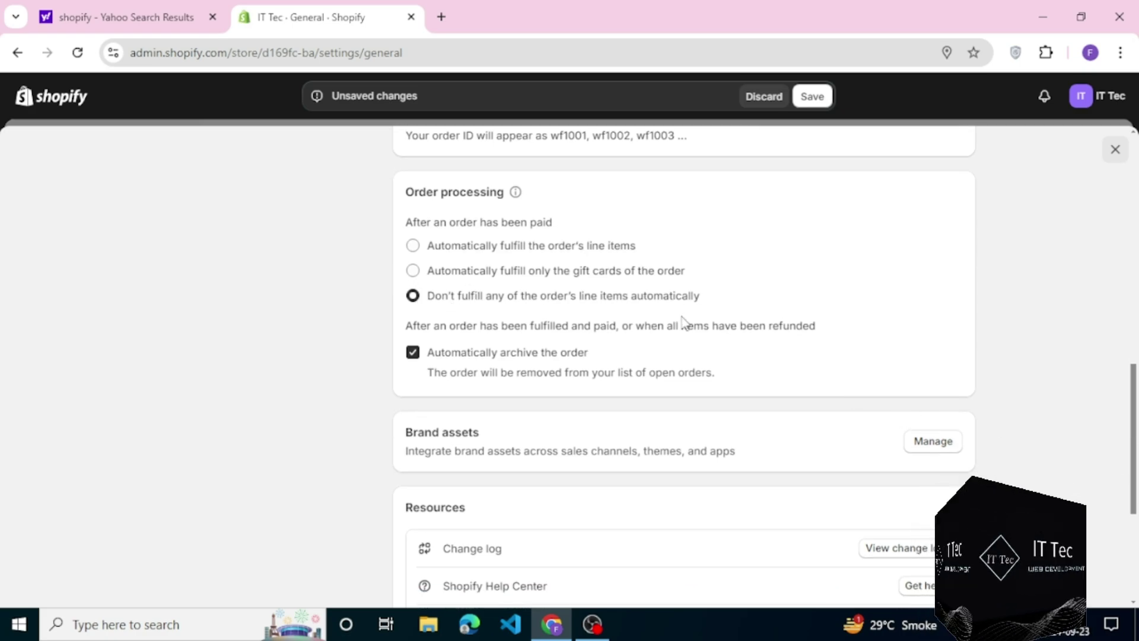
{"action": "left_click_drag", "start_coordinate": [700, 296], "coordinate": [430, 311]}
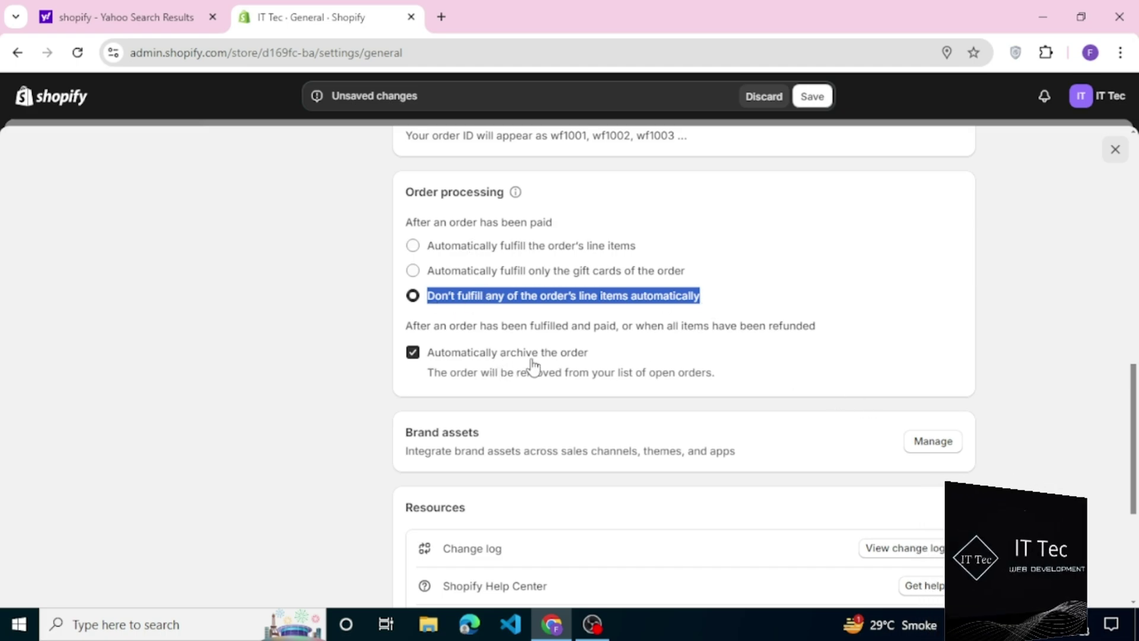
{"action": "left_click_drag", "start_coordinate": [1135, 458], "coordinate": [1134, 531]}
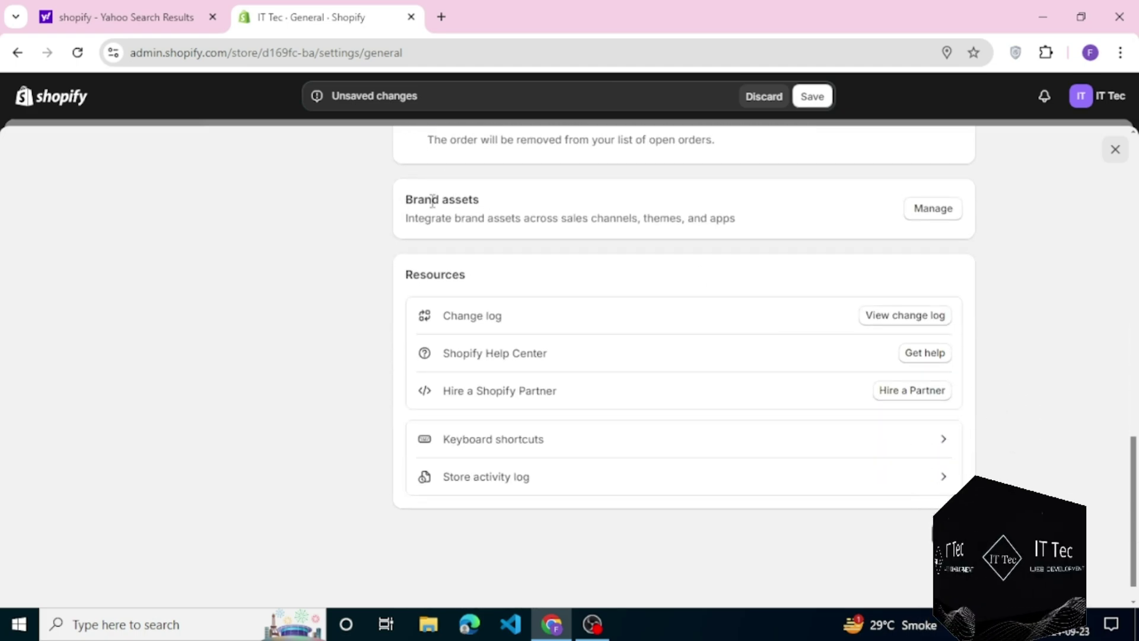
{"action": "left_click", "coordinate": [922, 220]}
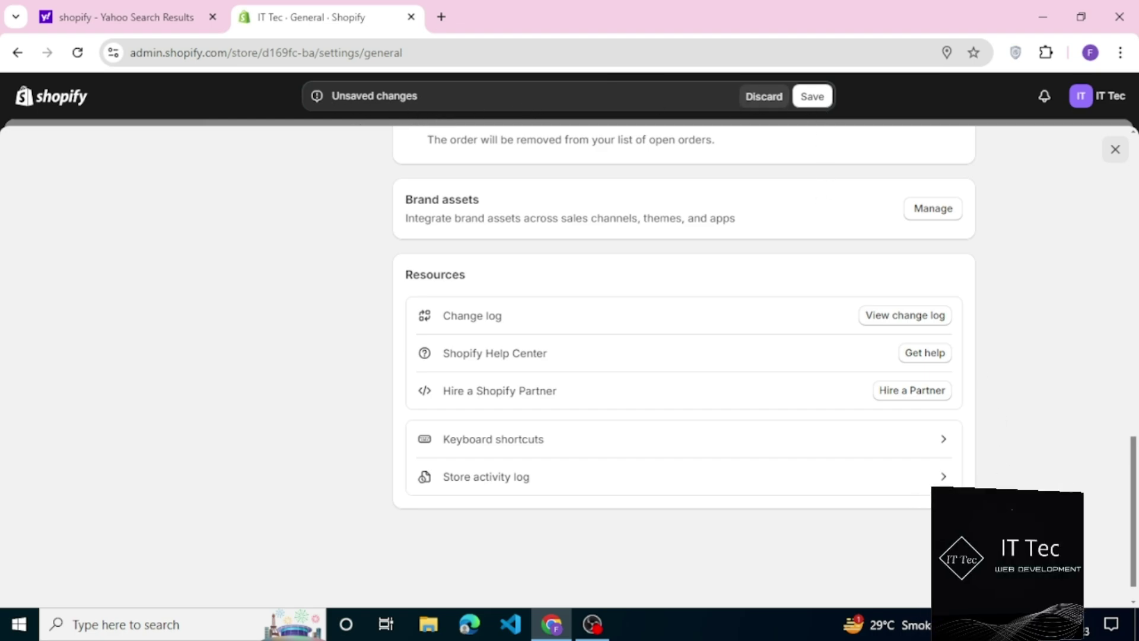
{"action": "key", "text": "ctrl+s"}
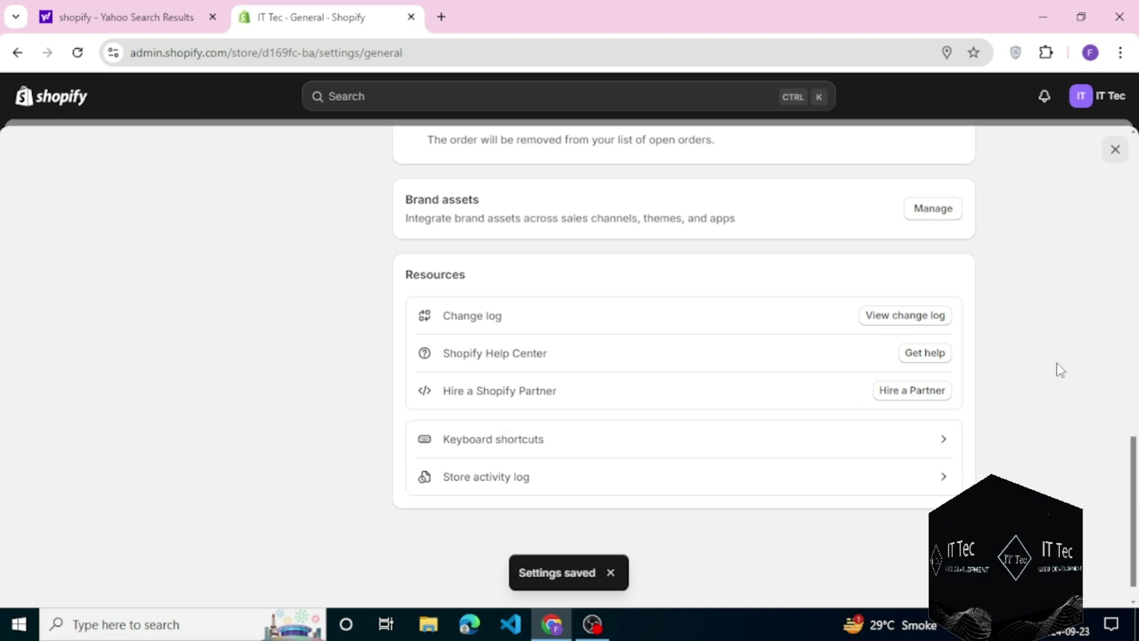
- Scroll back to the top of the saved General settings page
{"action": "scroll", "coordinate": [1134, 401], "scroll_direction": "up", "scroll_amount": 7}
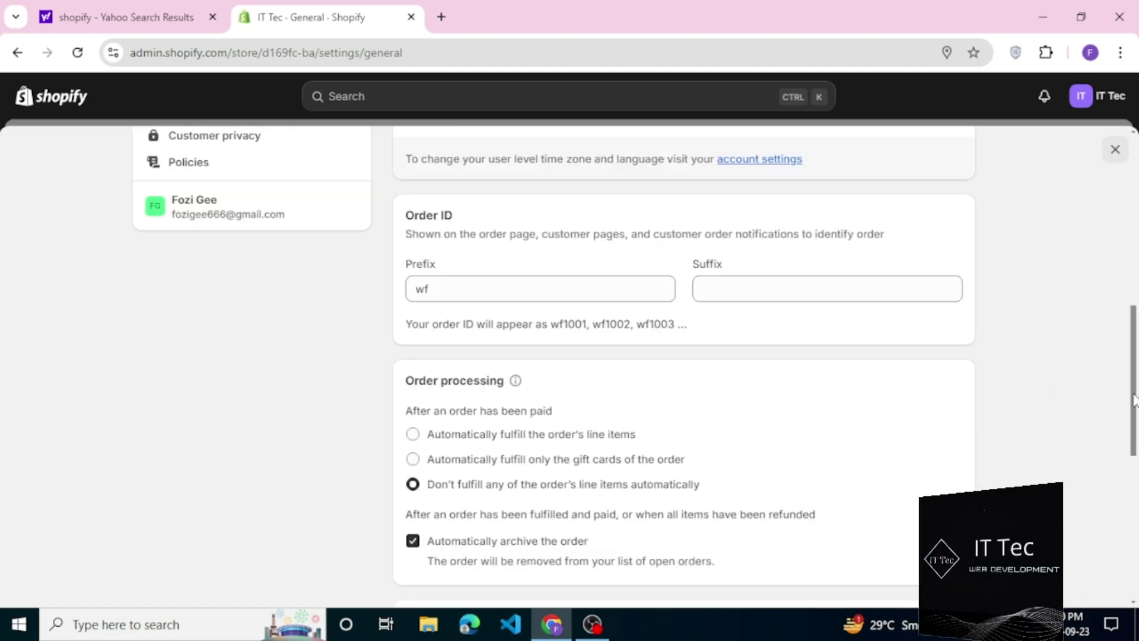
{"action": "scroll", "coordinate": [1135, 356], "scroll_direction": "up", "scroll_amount": 2}
{"action": "scroll", "coordinate": [1134, 356], "scroll_direction": "up", "scroll_amount": 8}
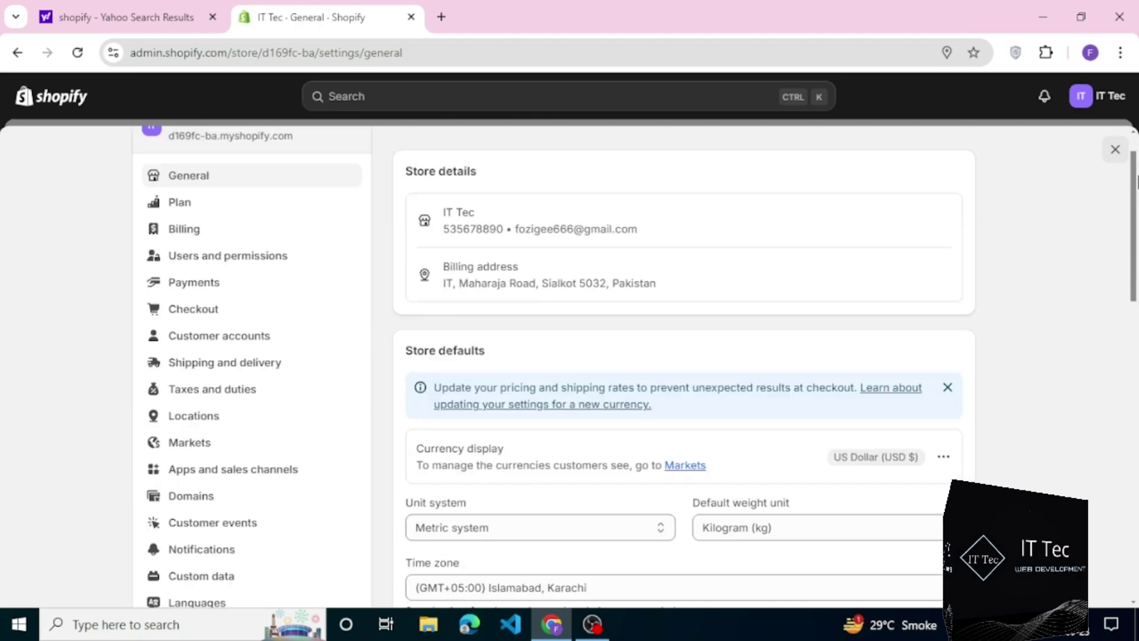